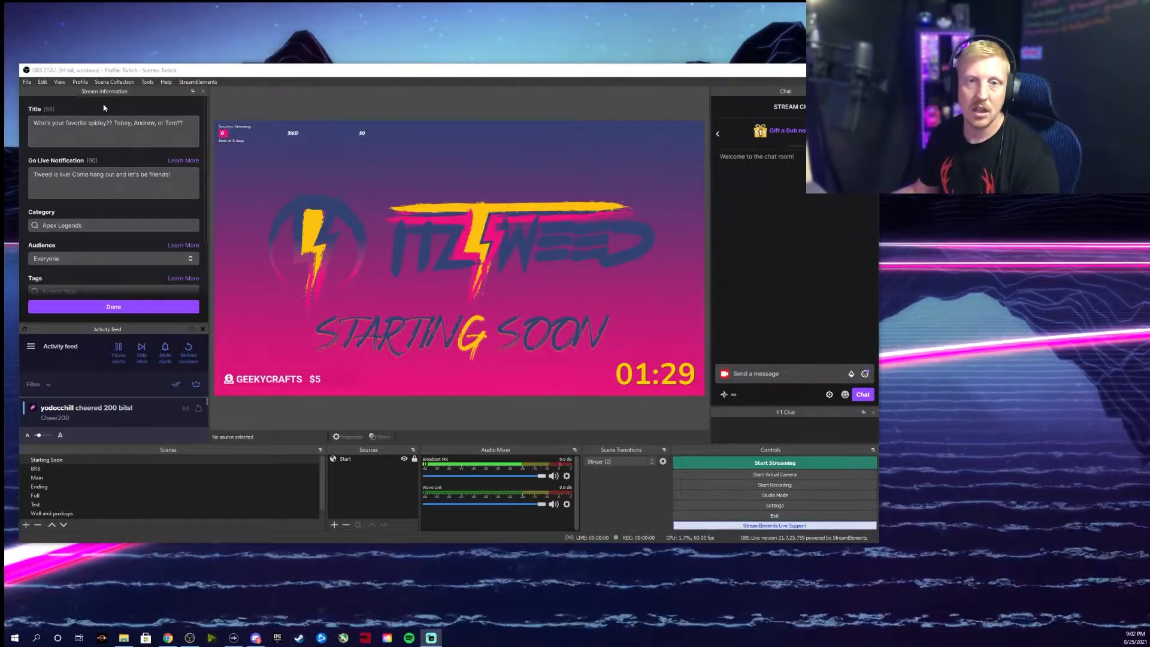
Create a profile named "Twitch 2" with the auto-configuration wizard enabled
left_click(79, 82)
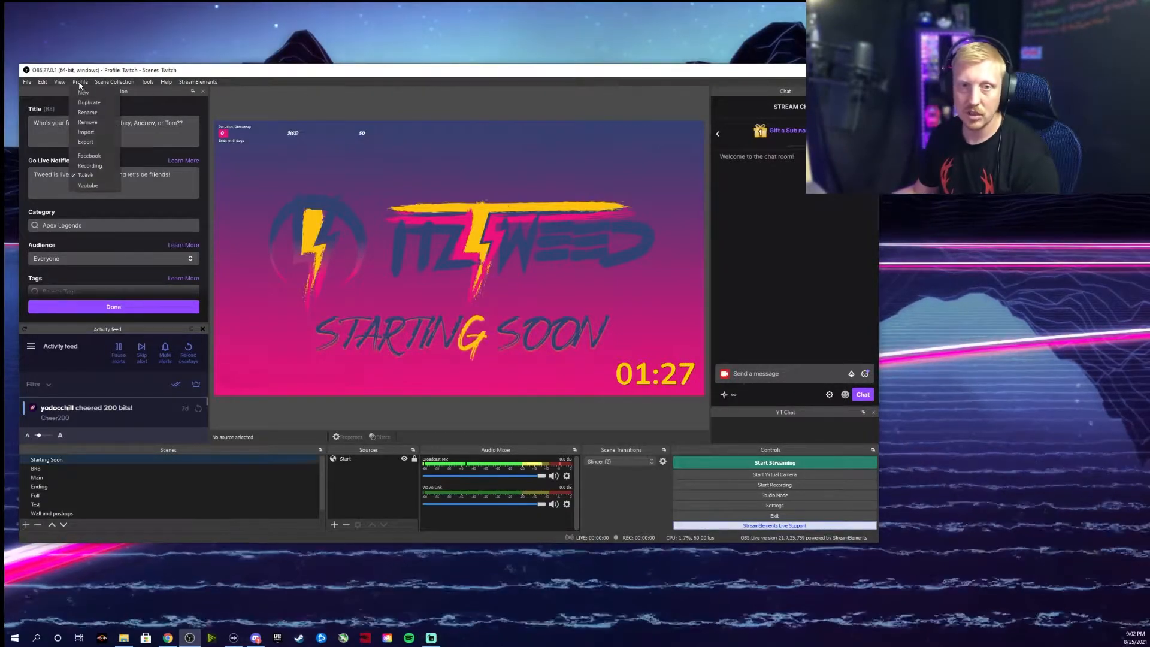
left_click(84, 97)
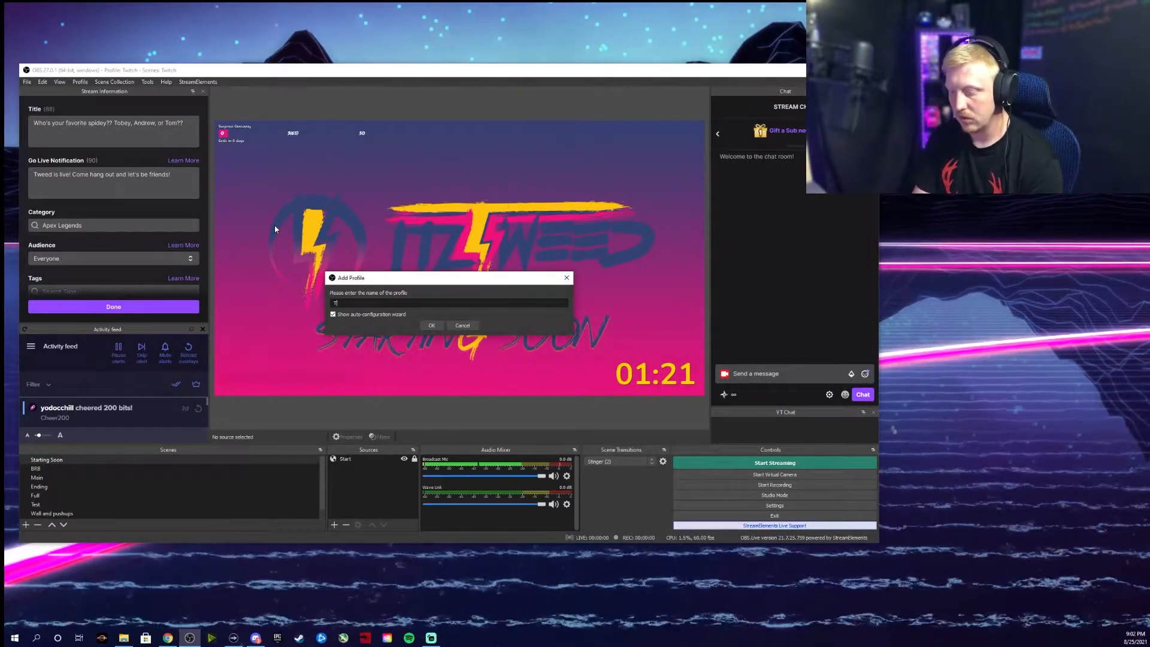
type("Twitch 2")
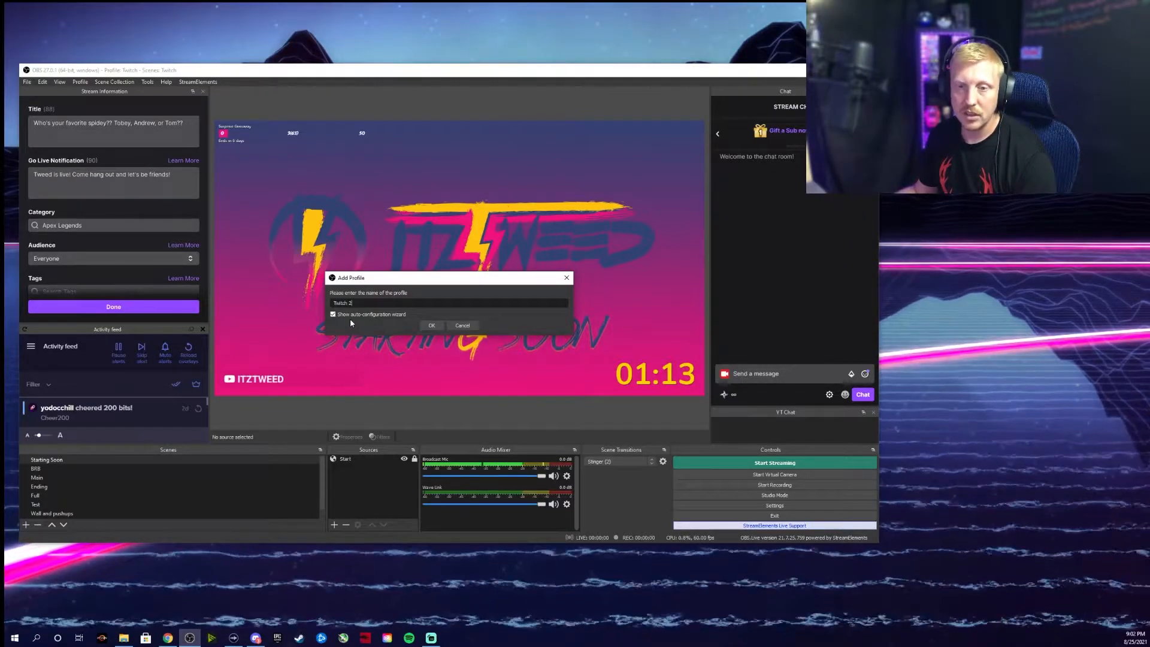
left_click(429, 327)
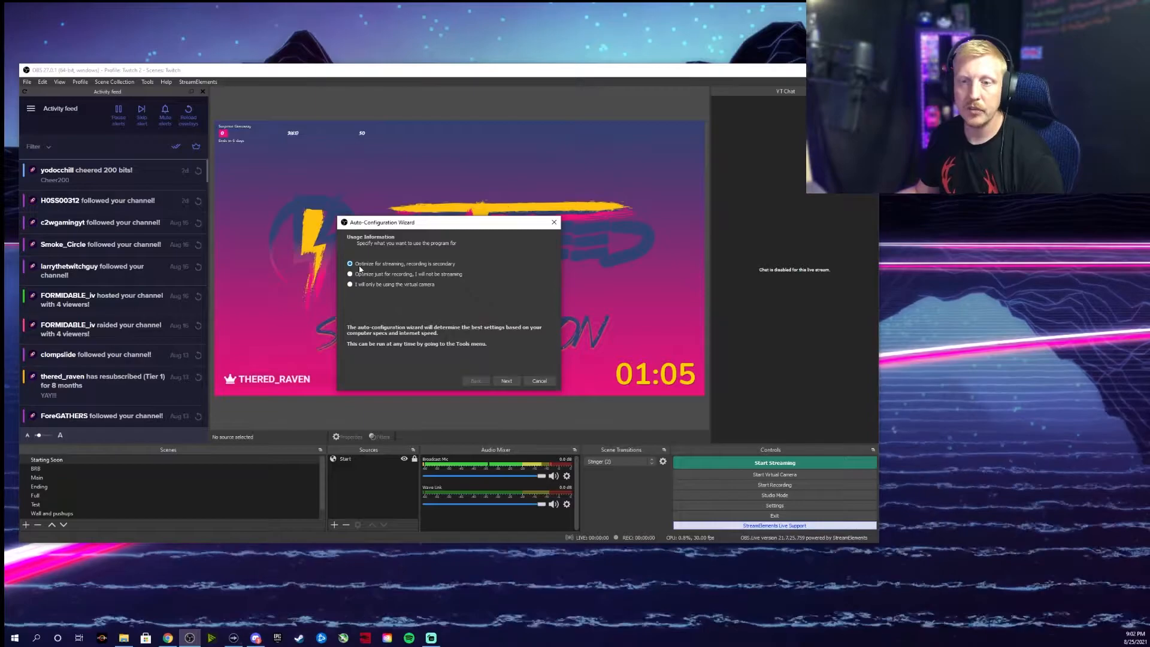
Optimize the setup for streaming, keeping the current 1920x1080 canvas resolution and the FPS option that prefers 60 when possible
left_click(512, 381)
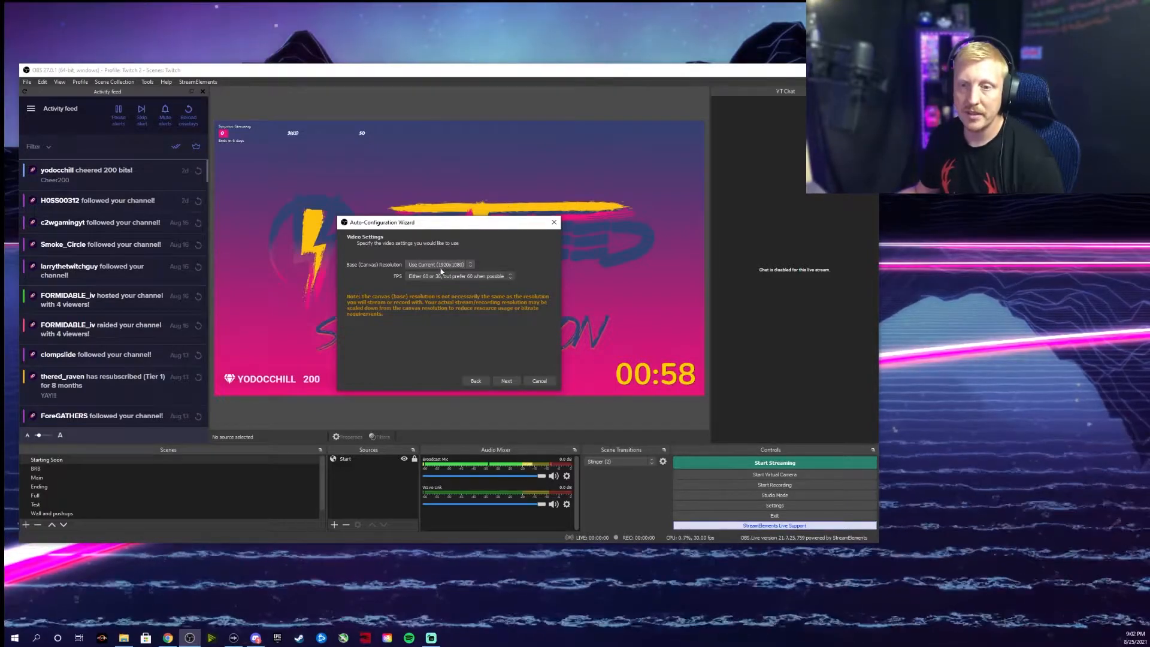
left_click(470, 268)
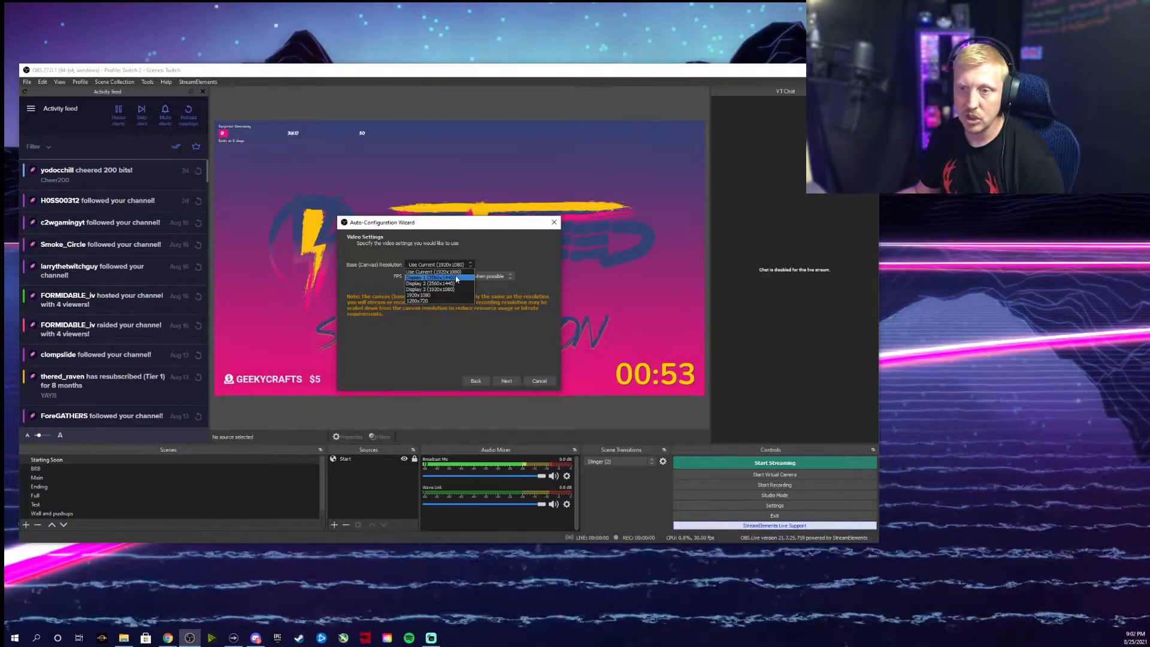
left_click(440, 272)
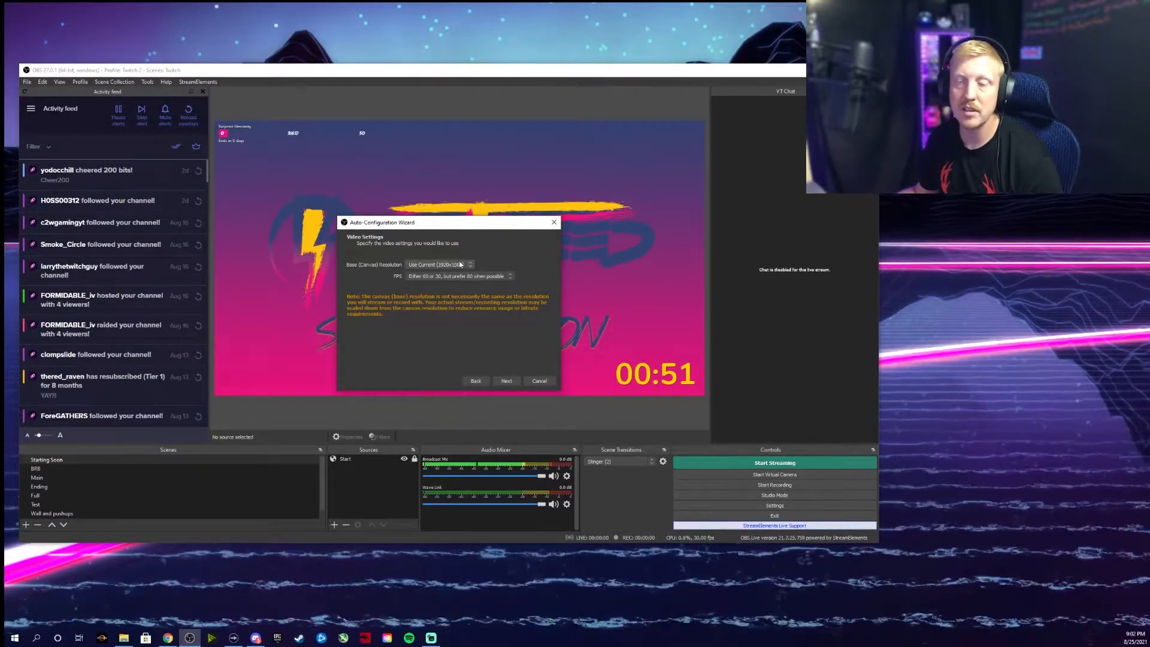
left_click(506, 382)
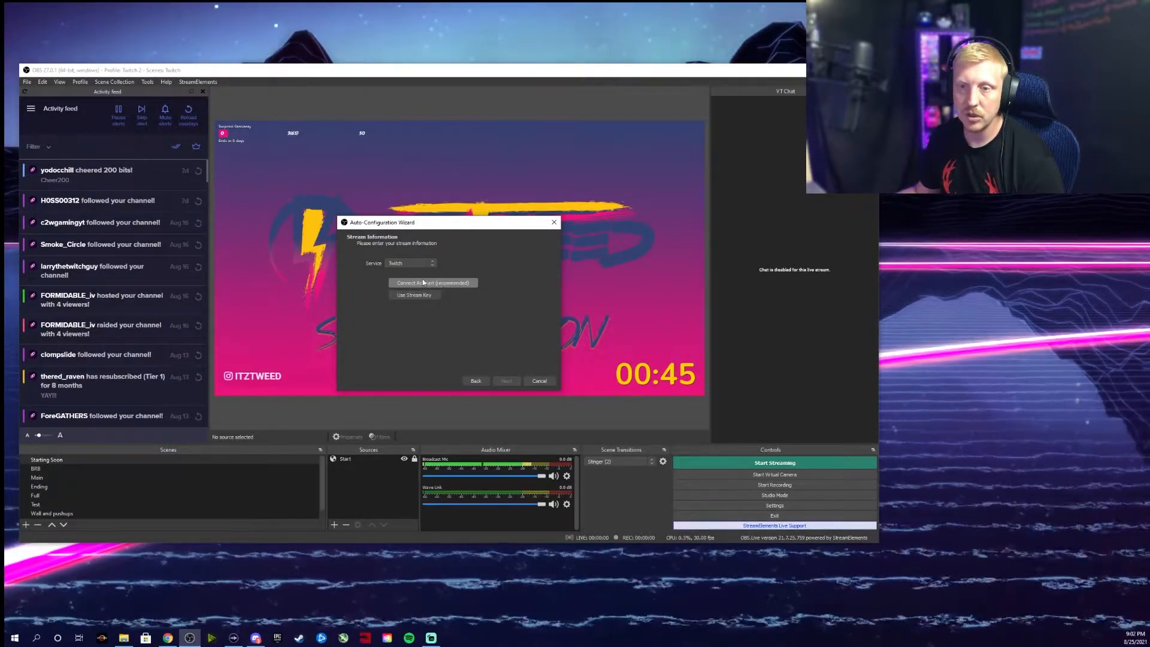
Connect the Twitch account as the wizard's streaming service
left_click(439, 284)
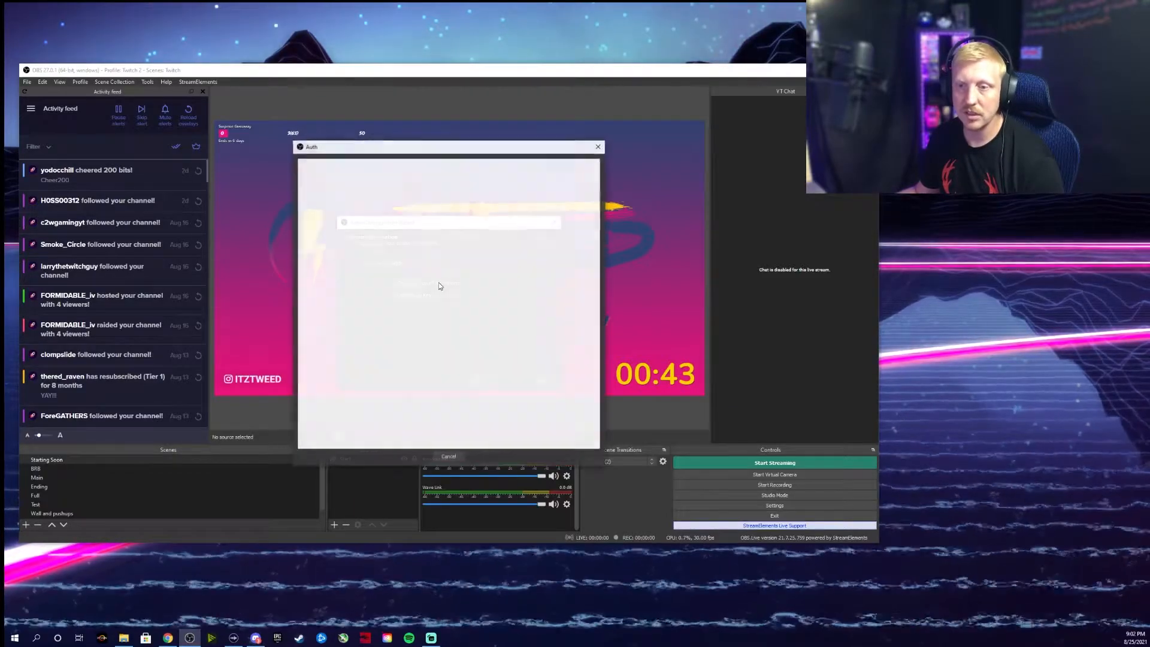
left_click_drag(713, 179, 778, 139)
left_click_drag(462, 141, 1149, 156)
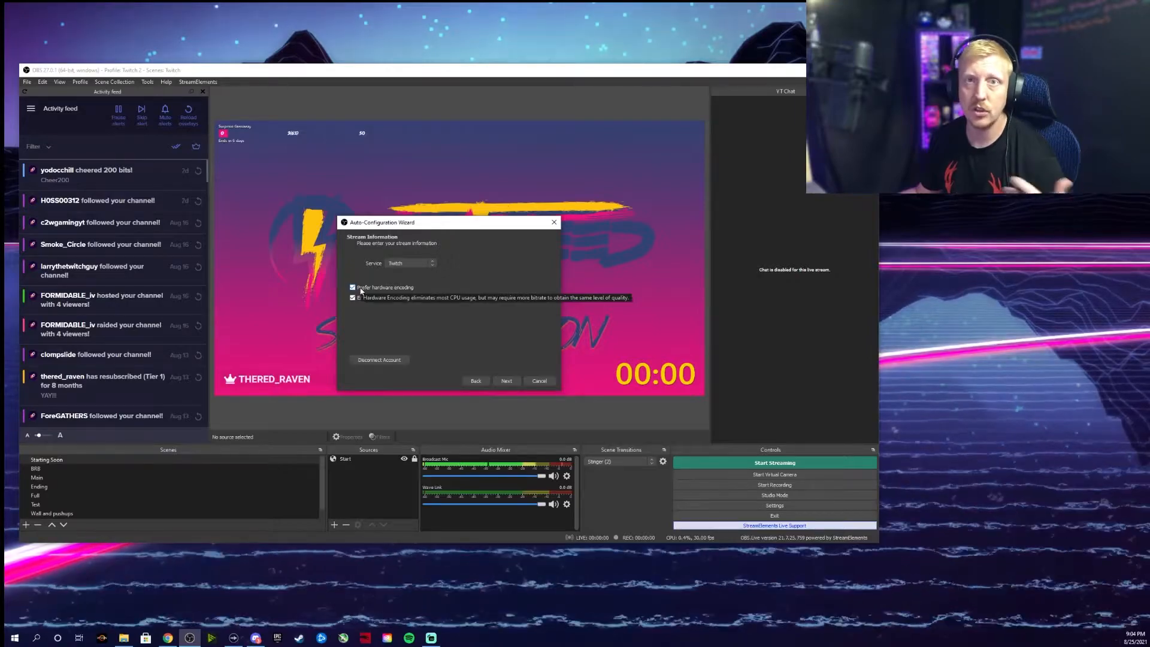
Run the wizard's test with hardware encoding preferred and apply the recommended settings
left_click(508, 383)
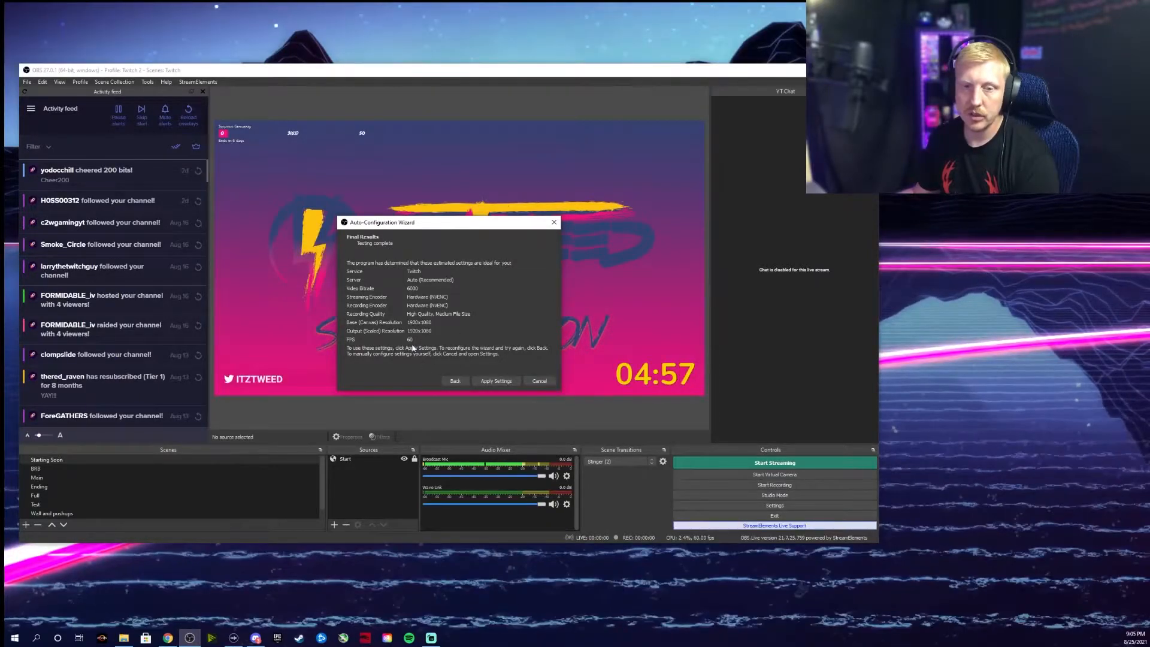
left_click(498, 383)
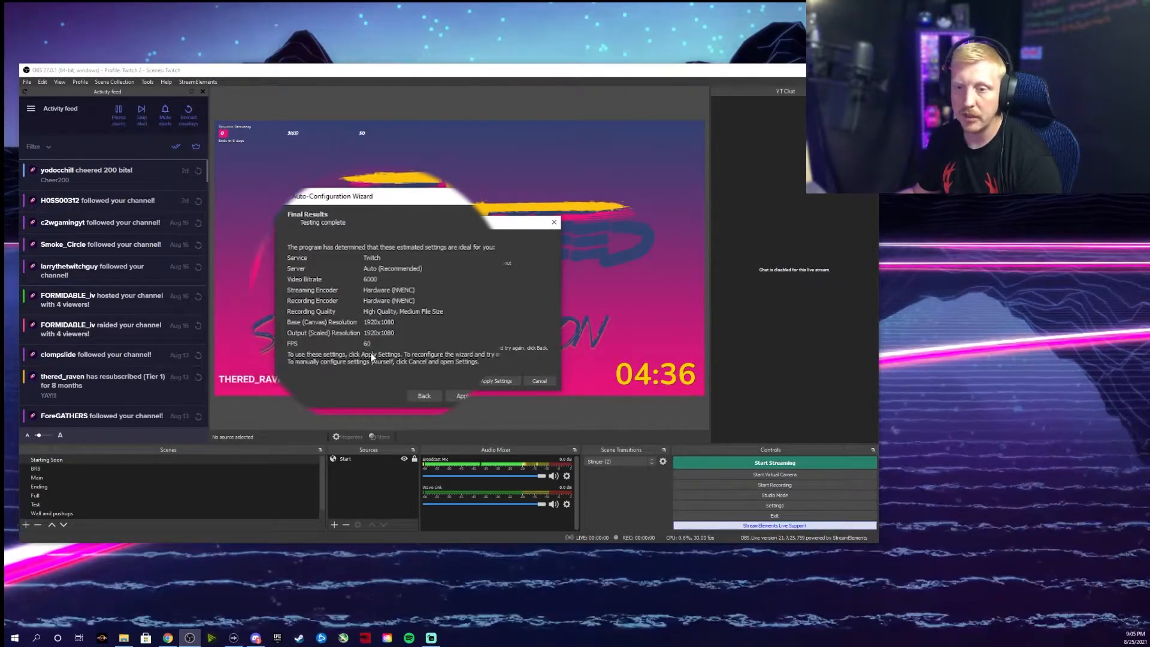
left_click(469, 389)
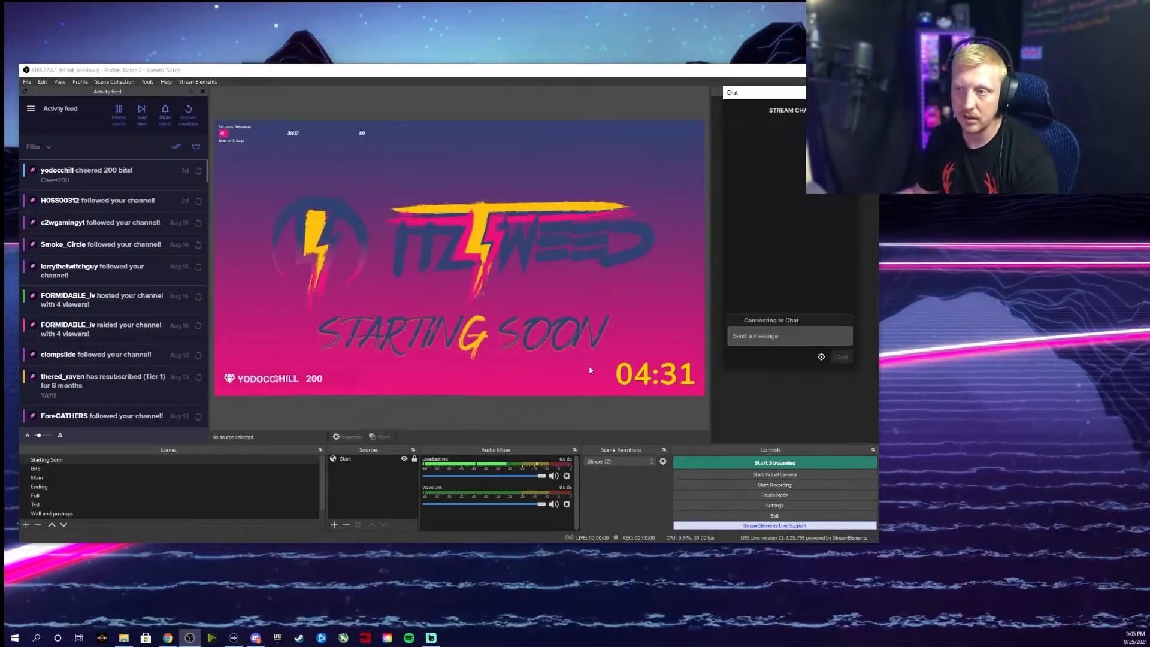
Clear the old scenes from the scene list, leaving a single scene named "Starting"
scroll(220, 493, "down", 1)
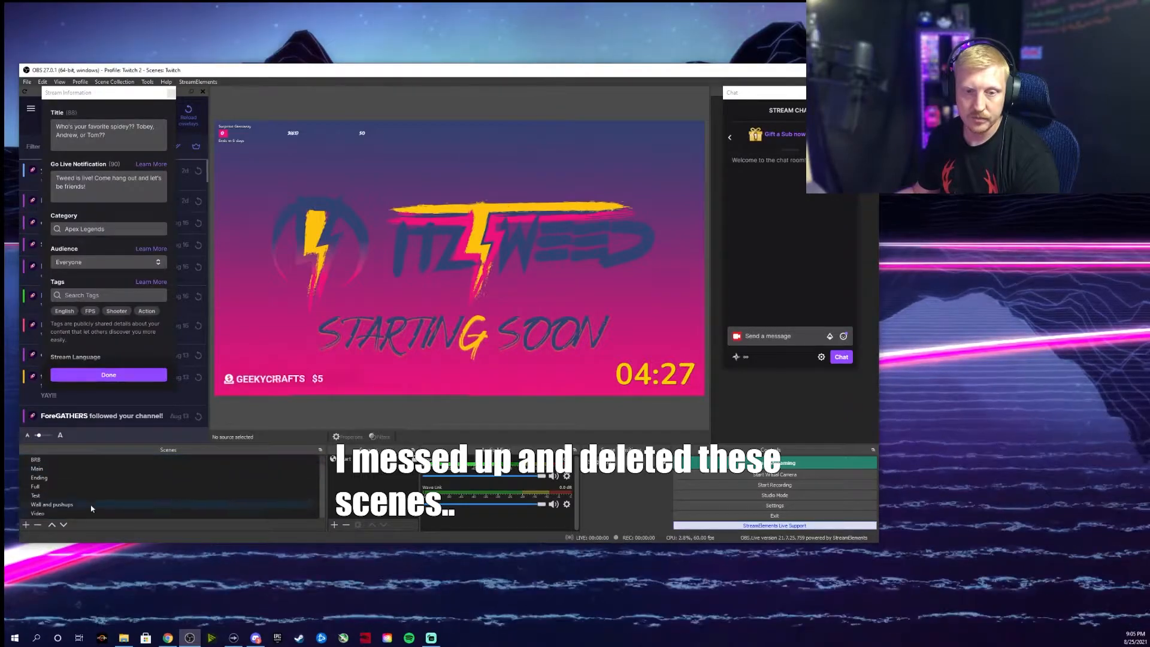
left_click(74, 513)
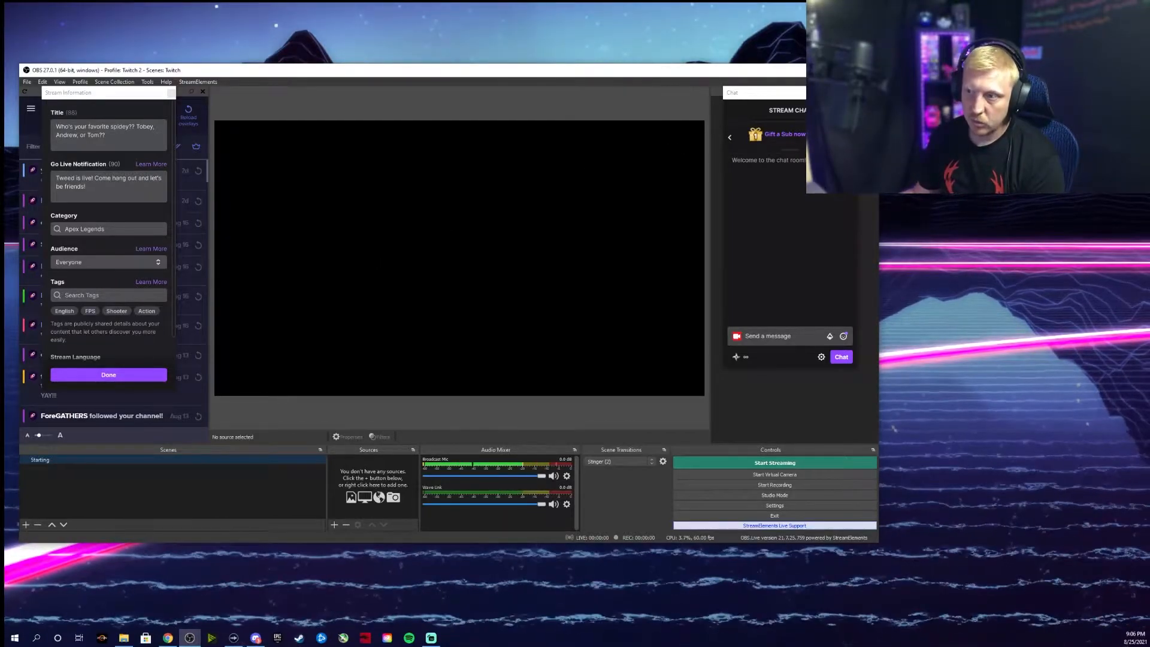
Close the Activity feed and YT Chat docks, and dock Stream Information and Chat in their places
left_click(203, 91)
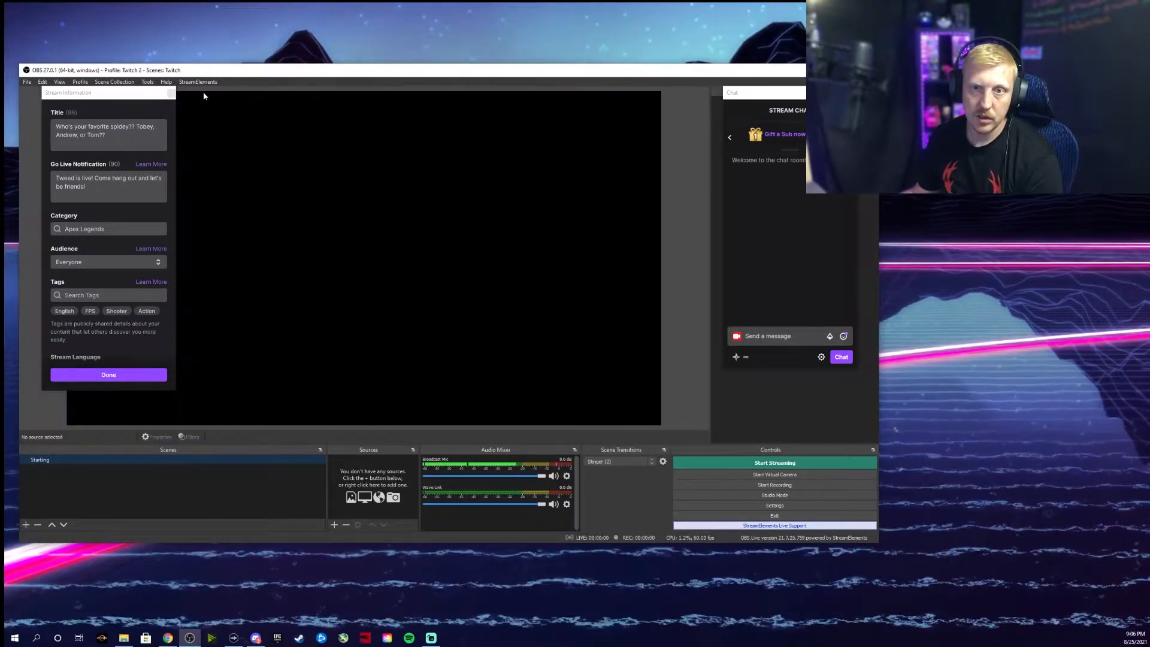
left_click_drag(116, 99, 12, 114)
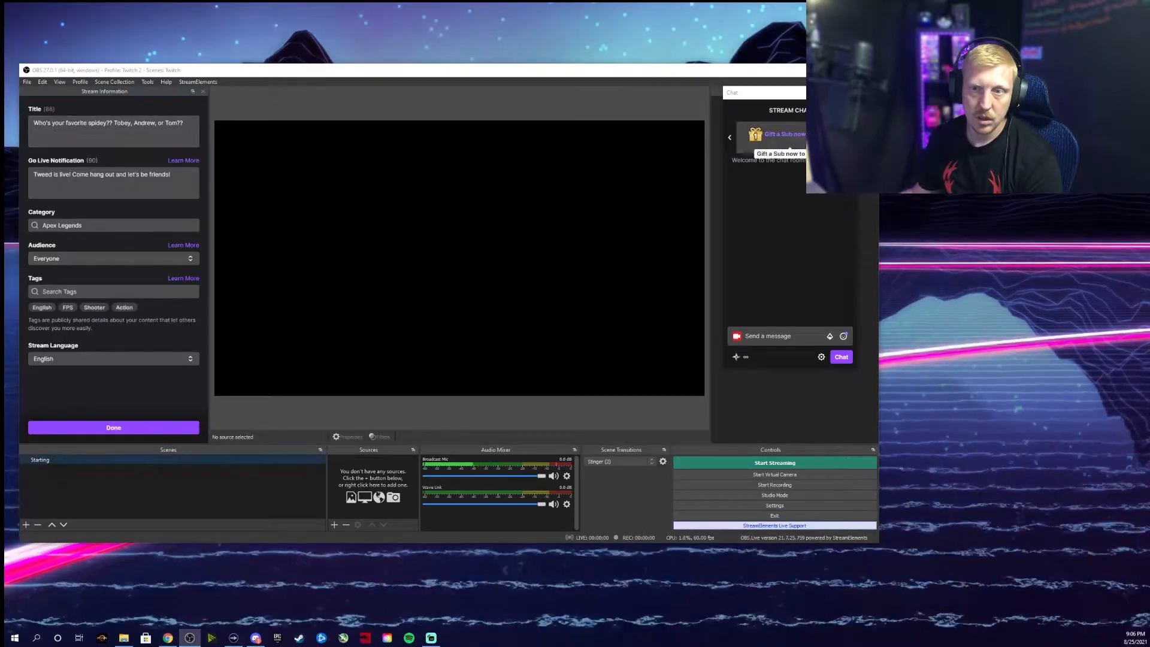
left_click_drag(771, 105, 710, 146)
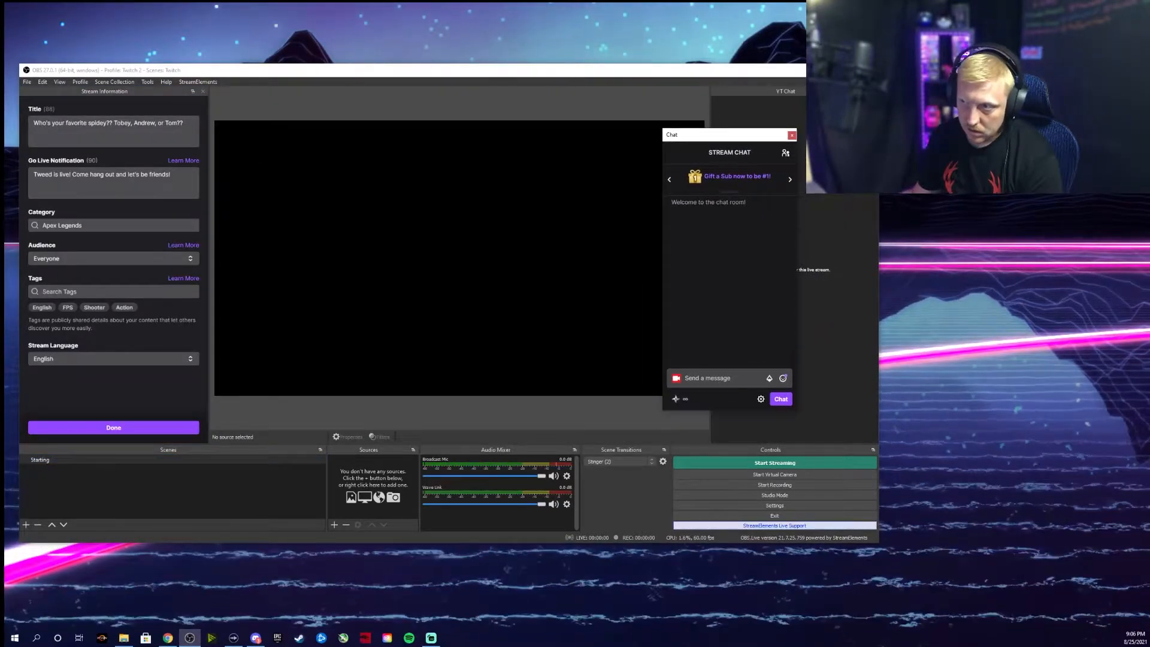
left_click(873, 92)
key("Return")
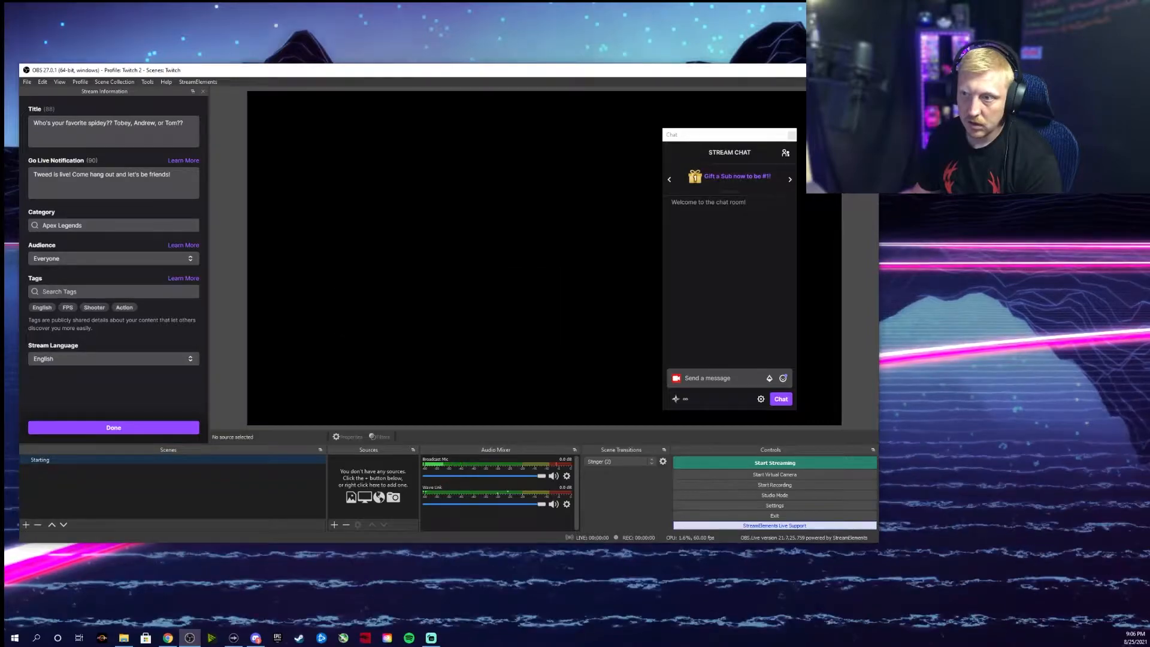
left_click_drag(730, 141, 856, 150)
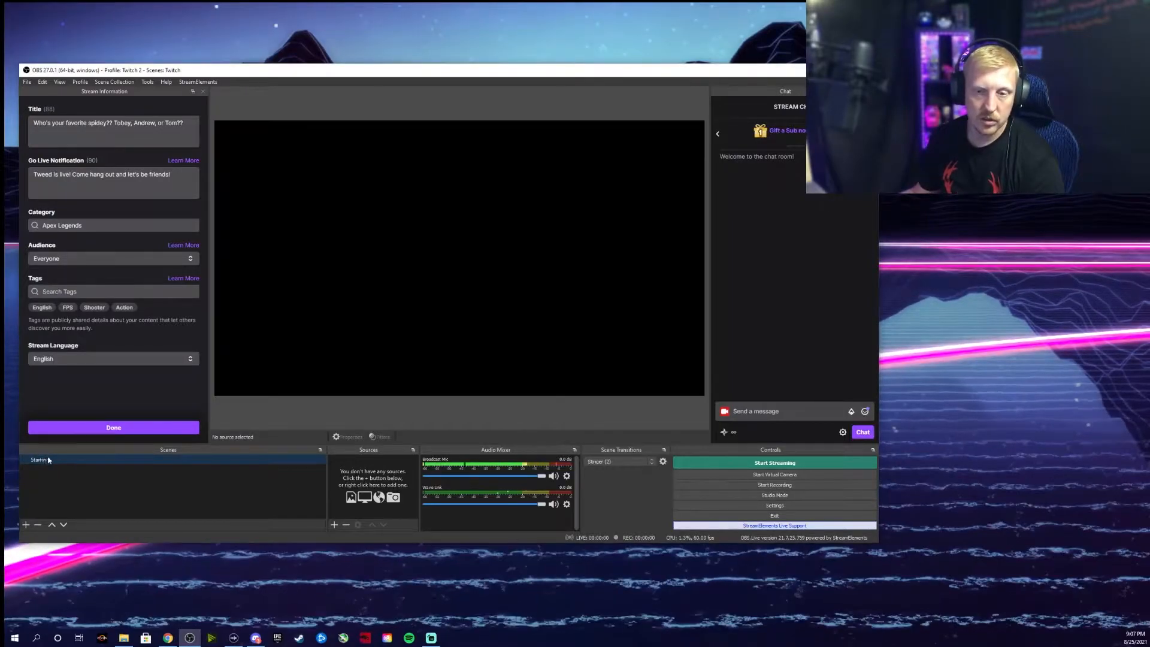
Make the program window taller and move it into the upper corner of the desktop
left_click_drag(396, 543, 396, 623)
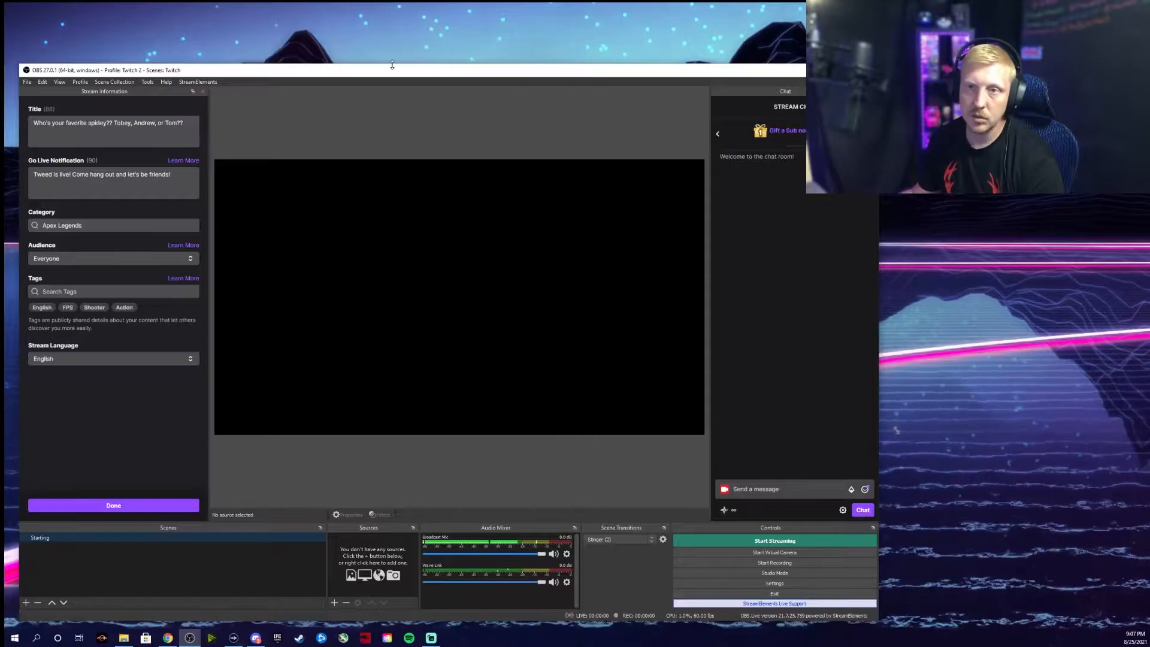
left_click_drag(393, 64, 335, 17)
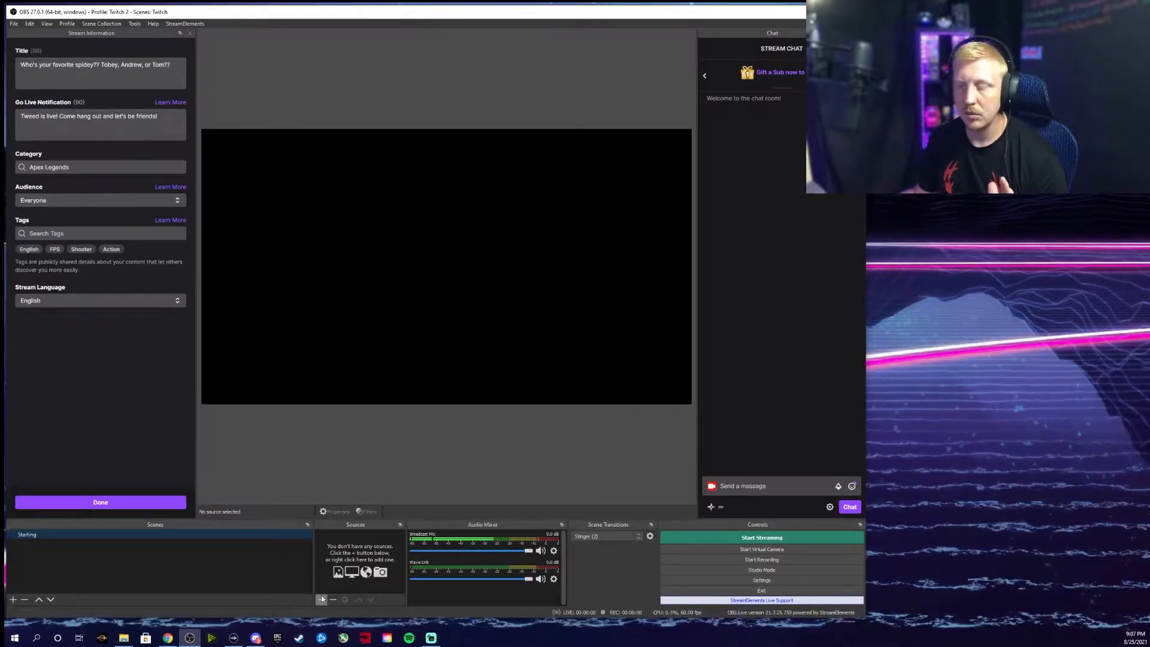
Add a new Display Capture source to the Starting scene, capturing Display 1 (2560x1440) with the cursor included
left_click(321, 600)
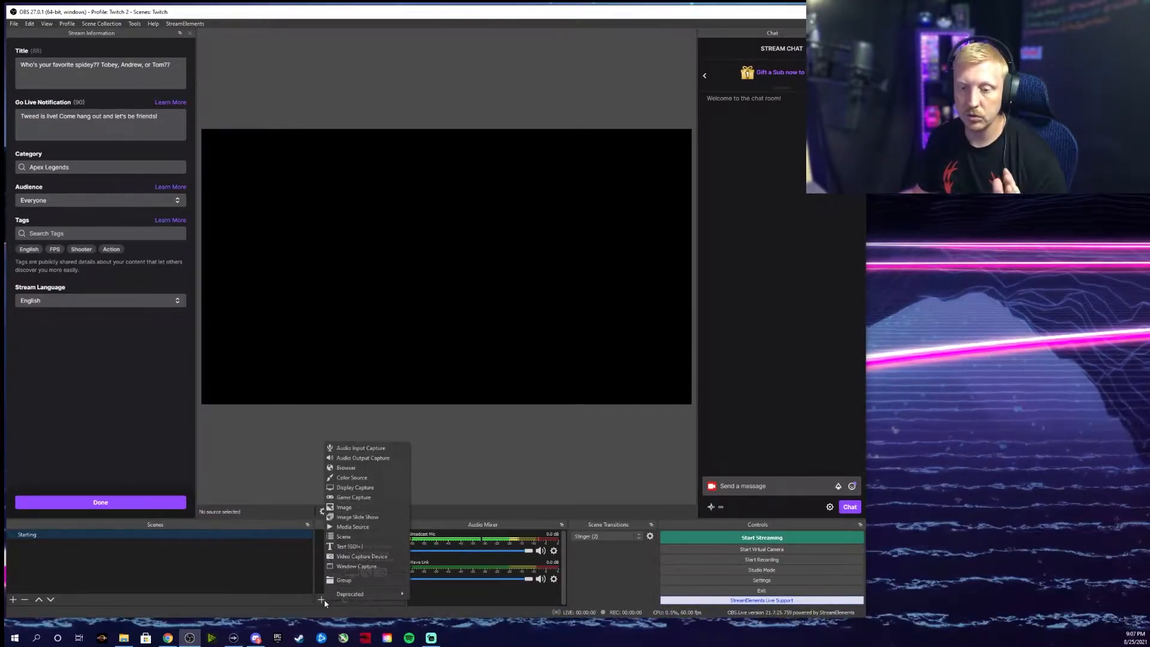
left_click(358, 488)
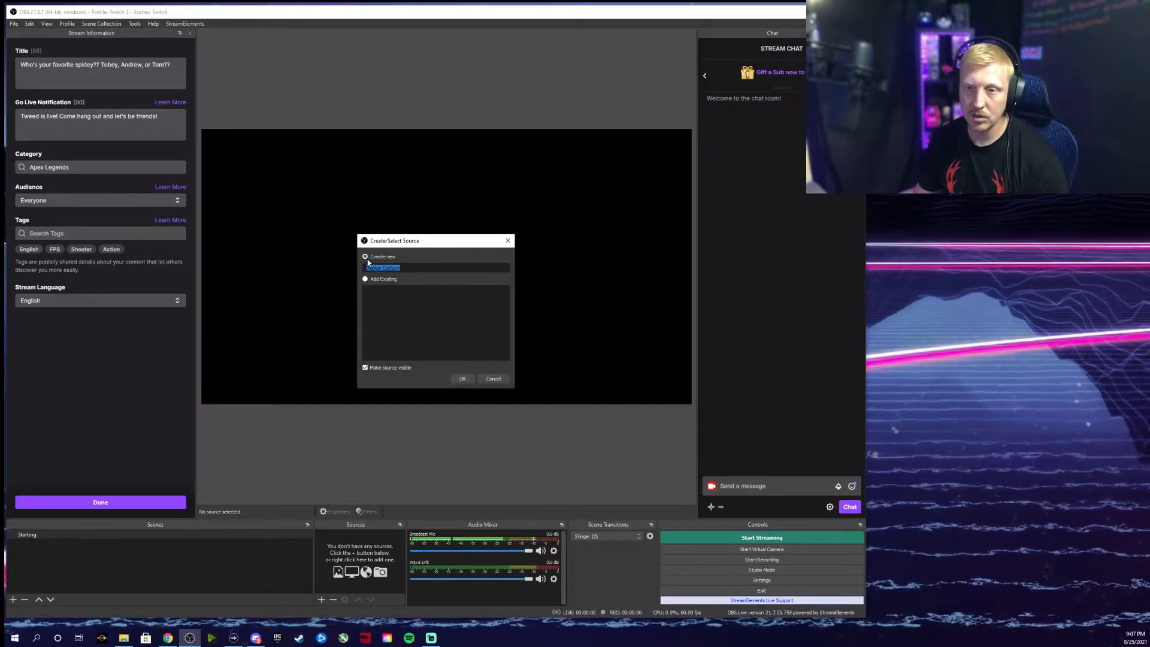
left_click(463, 381)
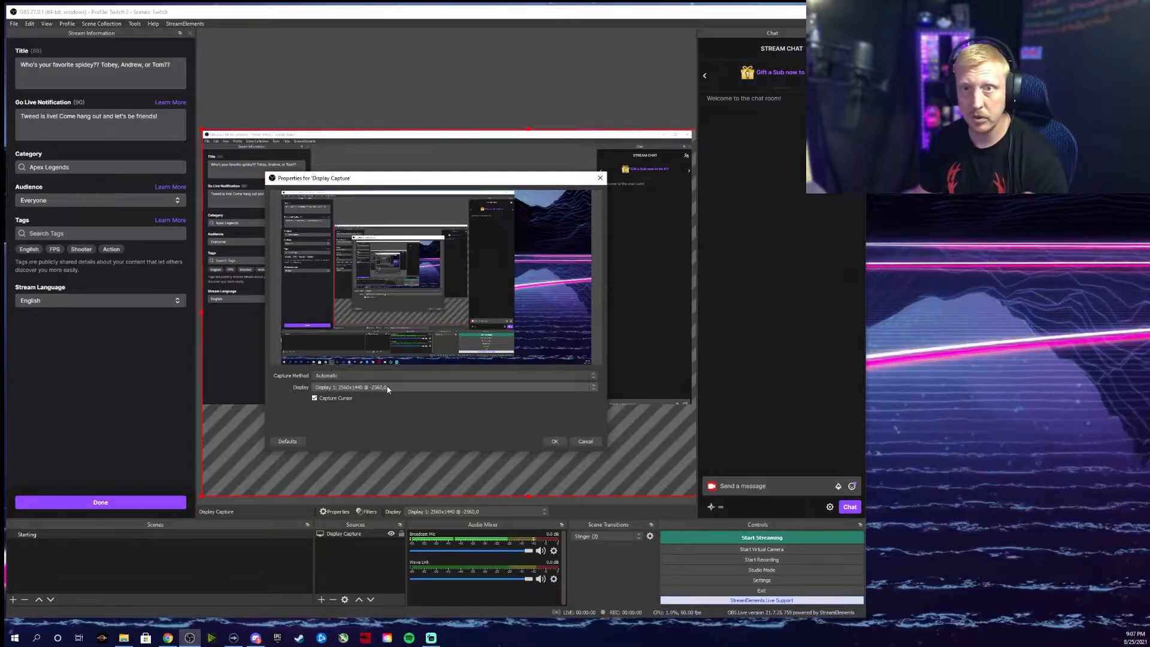
left_click(555, 442)
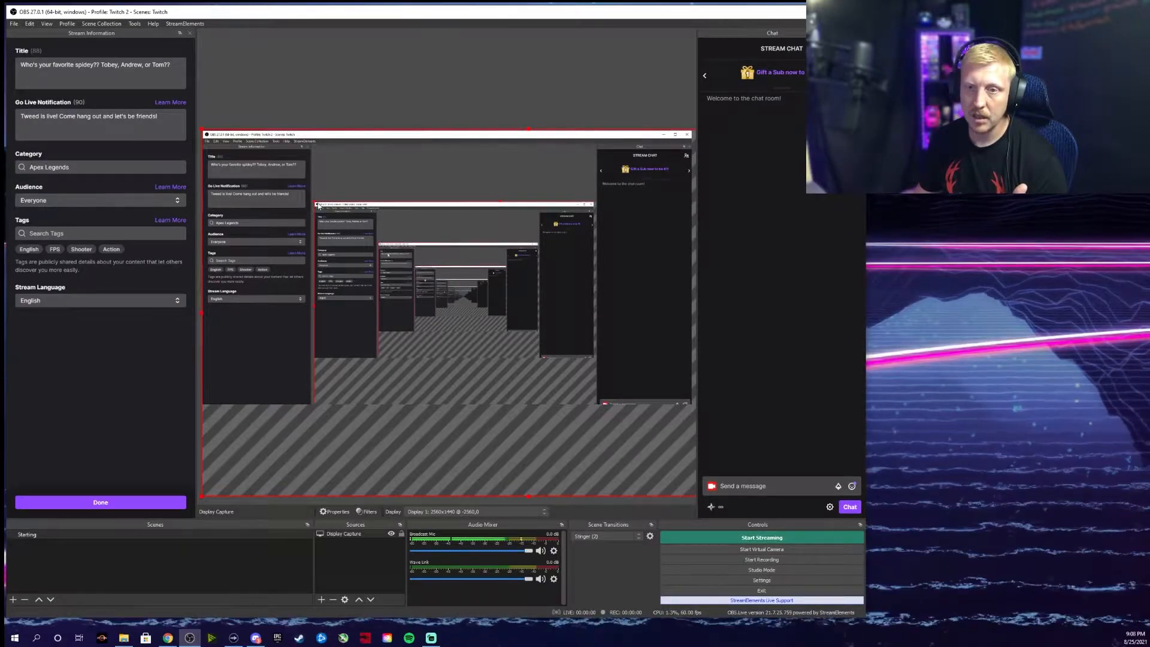
Scale and position the display capture so it fills the whole canvas, and lock the source
left_click_drag(477, 225, 280, 220)
left_click_drag(498, 390, 530, 390)
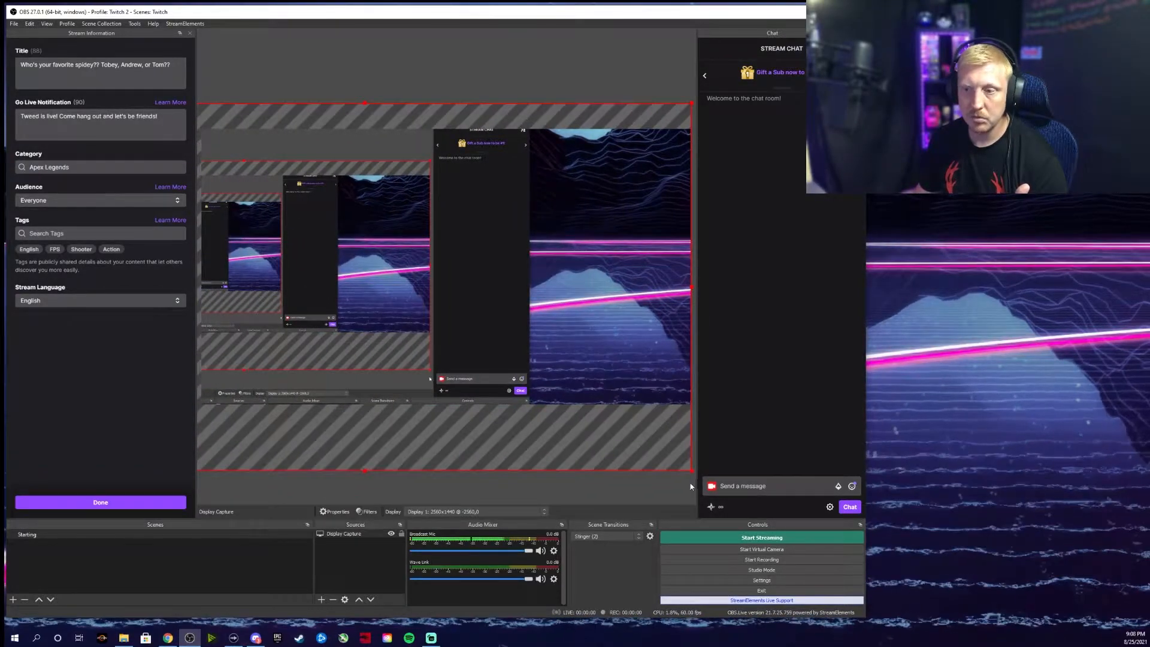
left_click_drag(690, 472, 450, 334)
left_click_drag(347, 267, 680, 399)
left_click_drag(573, 362, 522, 335)
left_click_drag(626, 367, 693, 404)
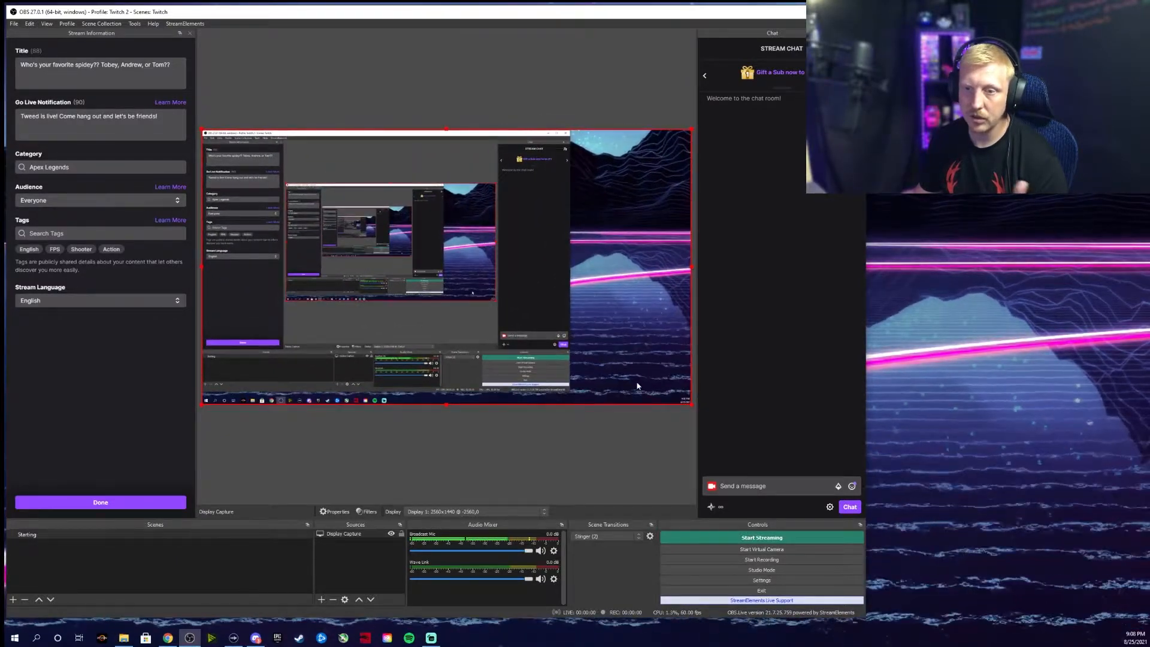
left_click(402, 535)
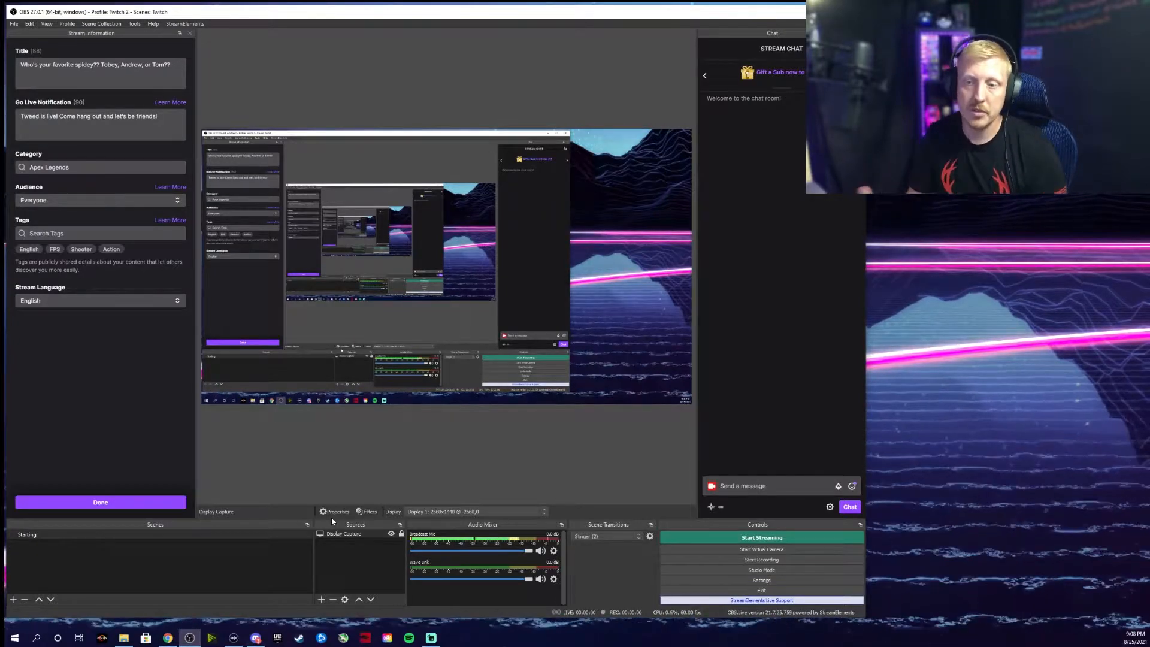
Add a Video Capture Device source named "Camera" that uses the USB Live camera with default settings
left_click(320, 600)
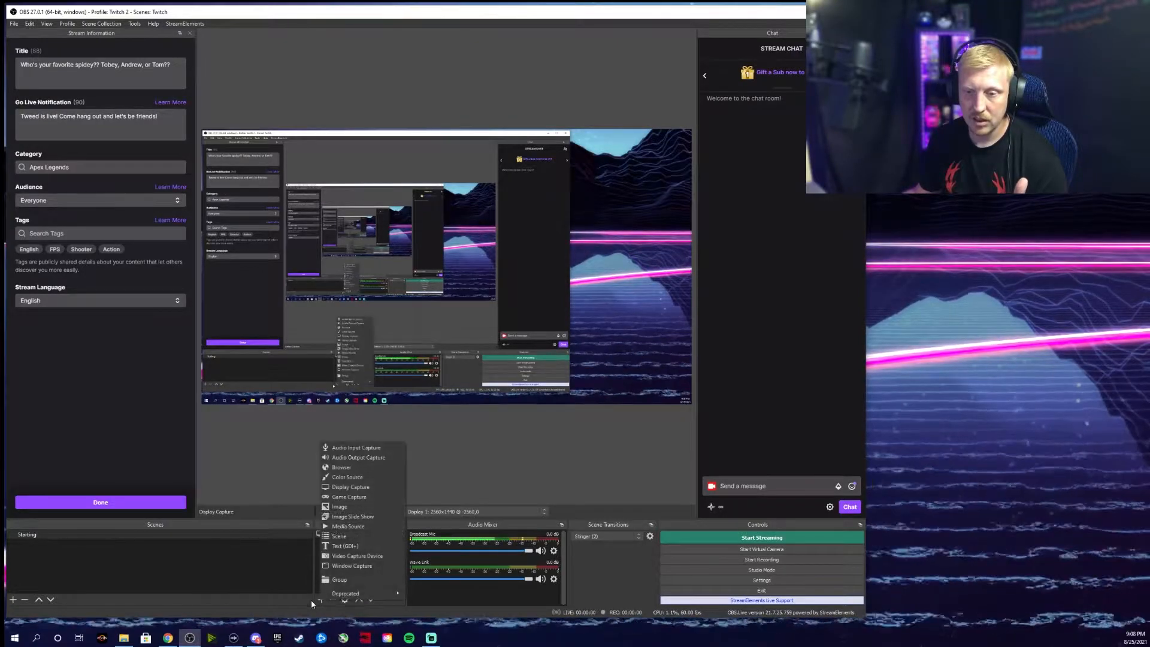
left_click(364, 557)
type("Camelra")
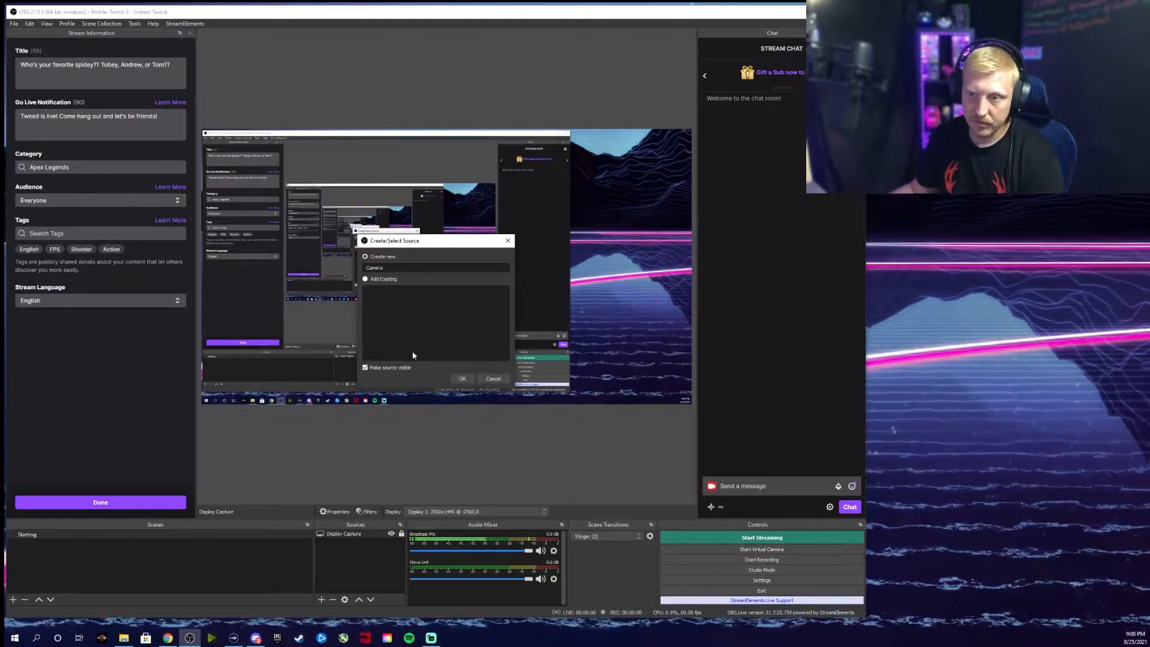
left_click(456, 379)
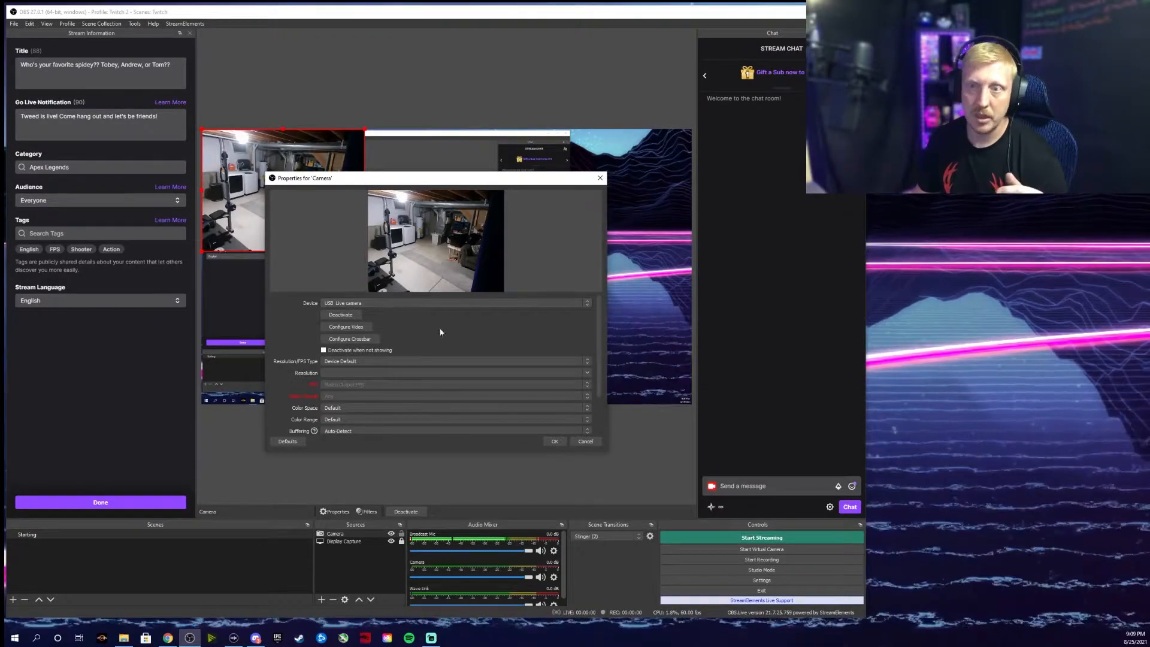
left_click(555, 442)
Enlarge and reposition the camera image over the display capture, and crop its left, top and right edges
left_click_drag(352, 251, 591, 351)
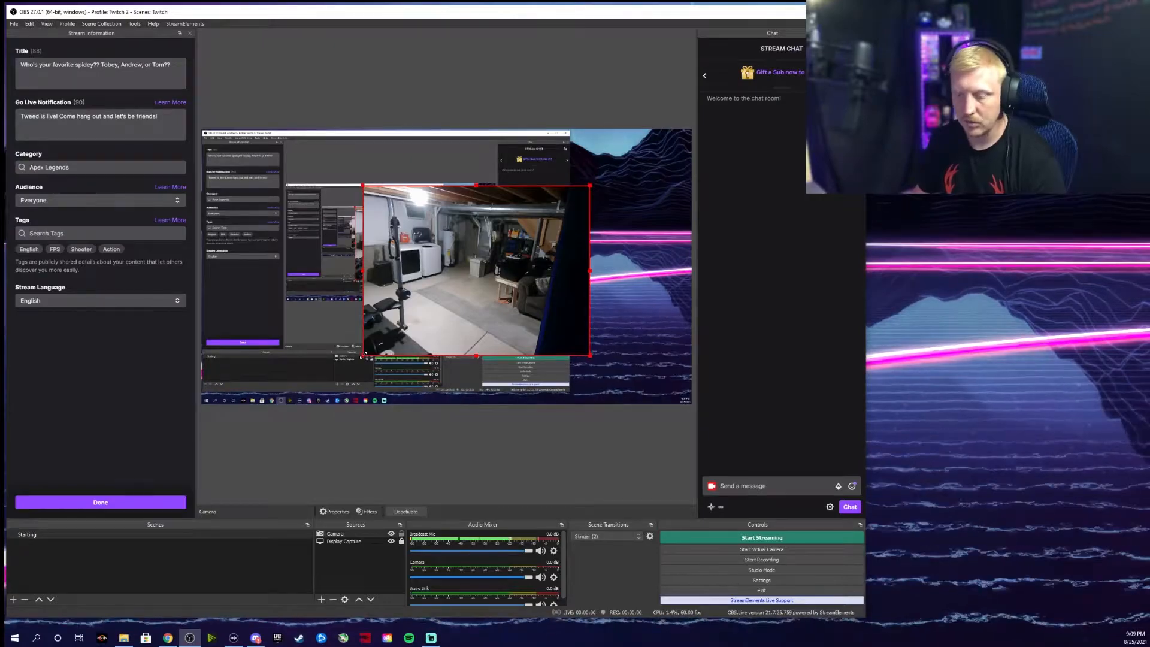
left_click_drag(364, 354, 398, 354)
left_click_drag(495, 184, 525, 262)
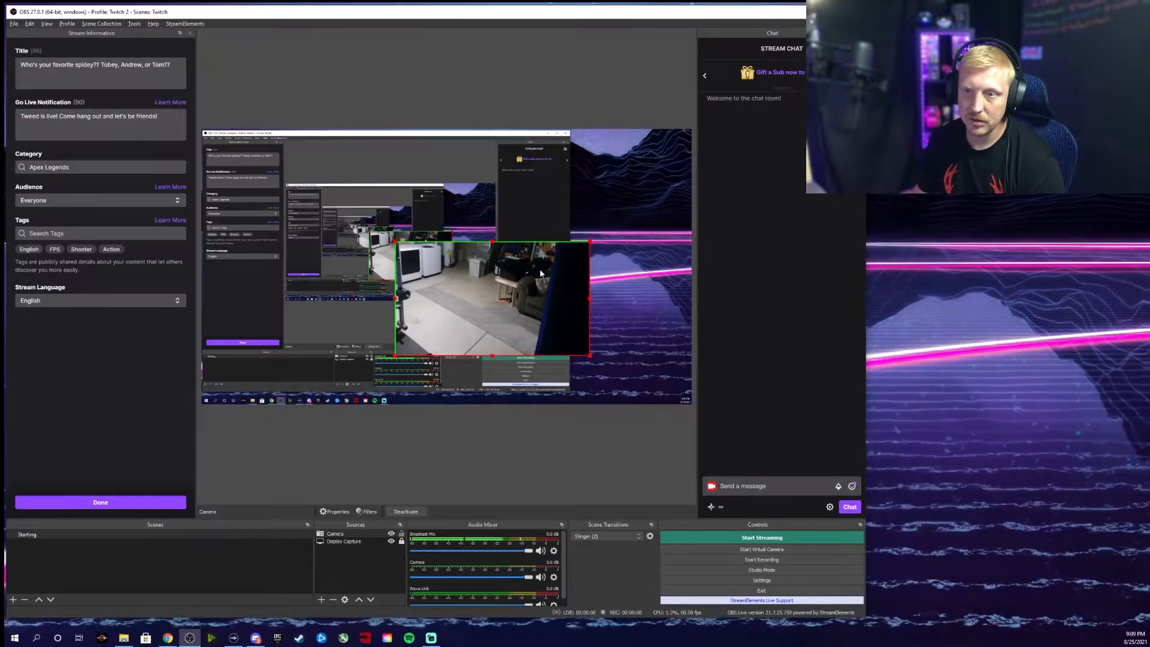
left_click_drag(589, 298, 547, 300)
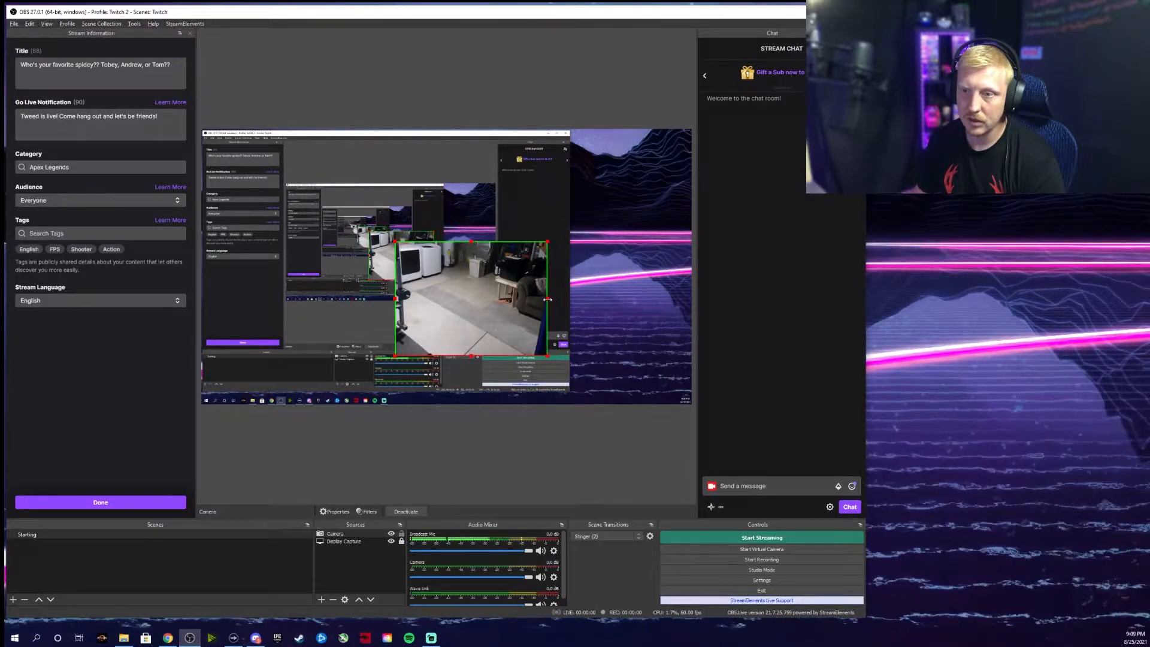
Crop more off the camera image's top, fit it at a smaller size into the canvas's upper-right corner, and lock the source
left_click_drag(467, 248, 469, 268)
left_click_drag(549, 355, 623, 222)
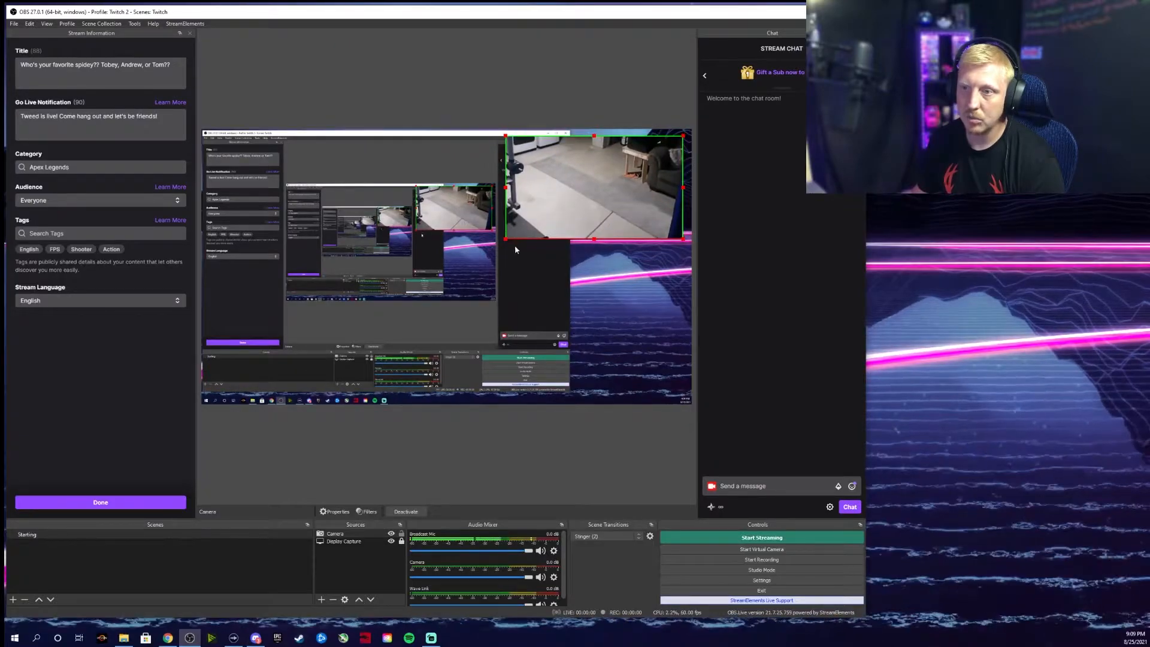
left_click_drag(505, 241, 539, 218)
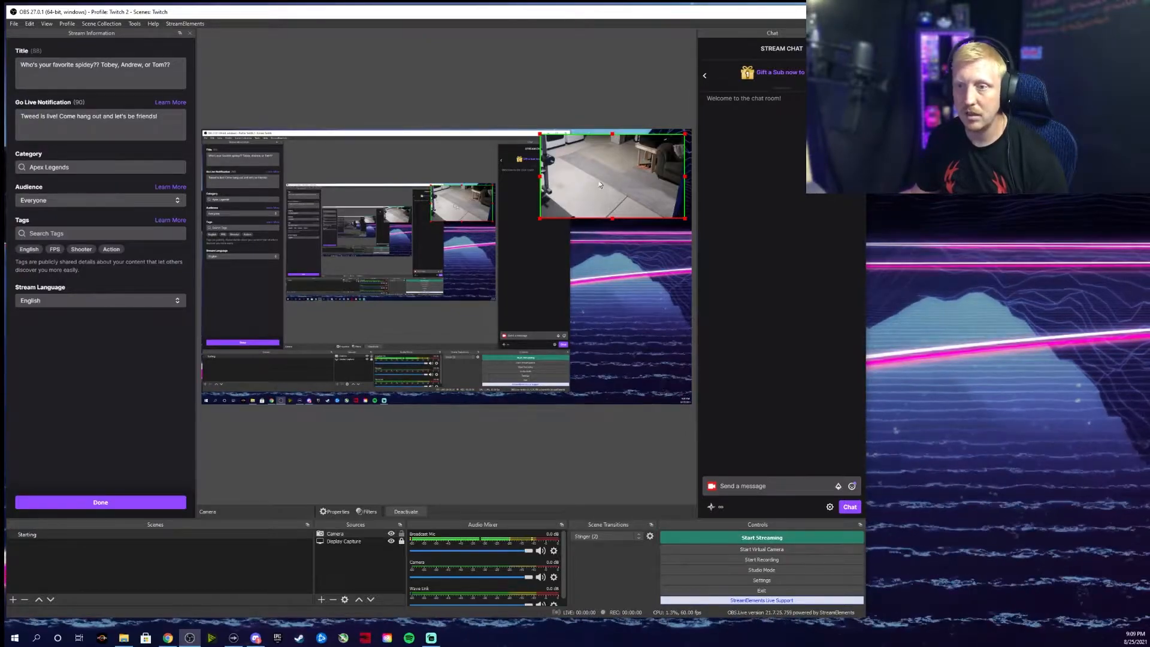
left_click(402, 535)
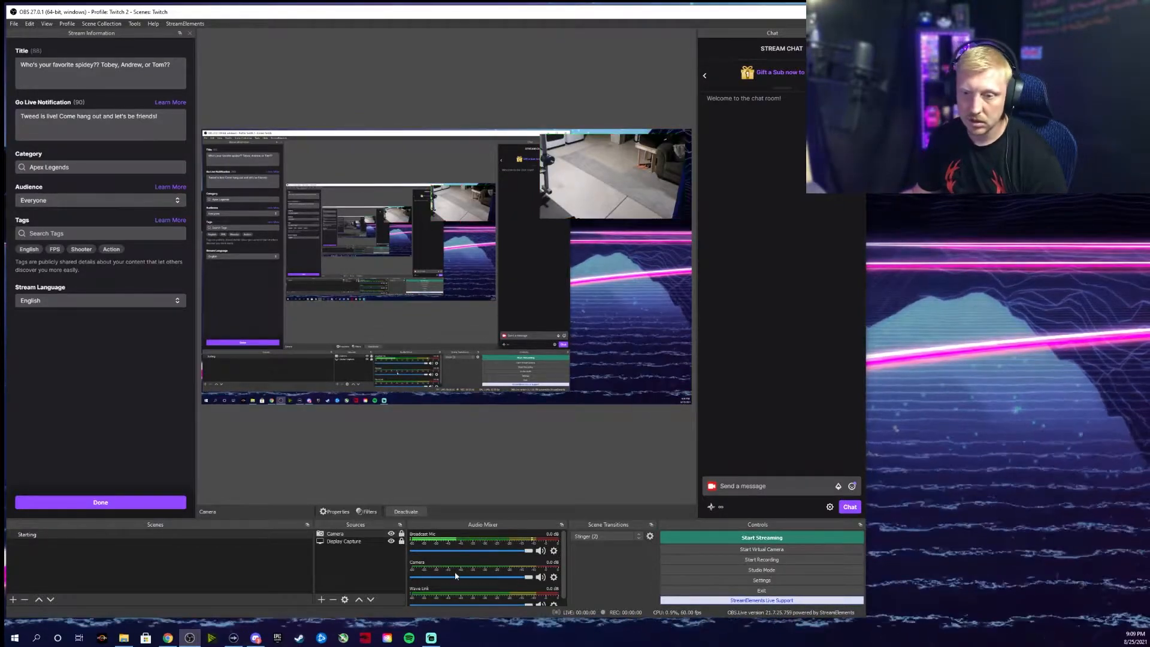
Add an Audio Input Capture source named "Microphone" using the Microphone (Arctis 5 Chat) device, and check its level in the audio mixer
left_click(322, 599)
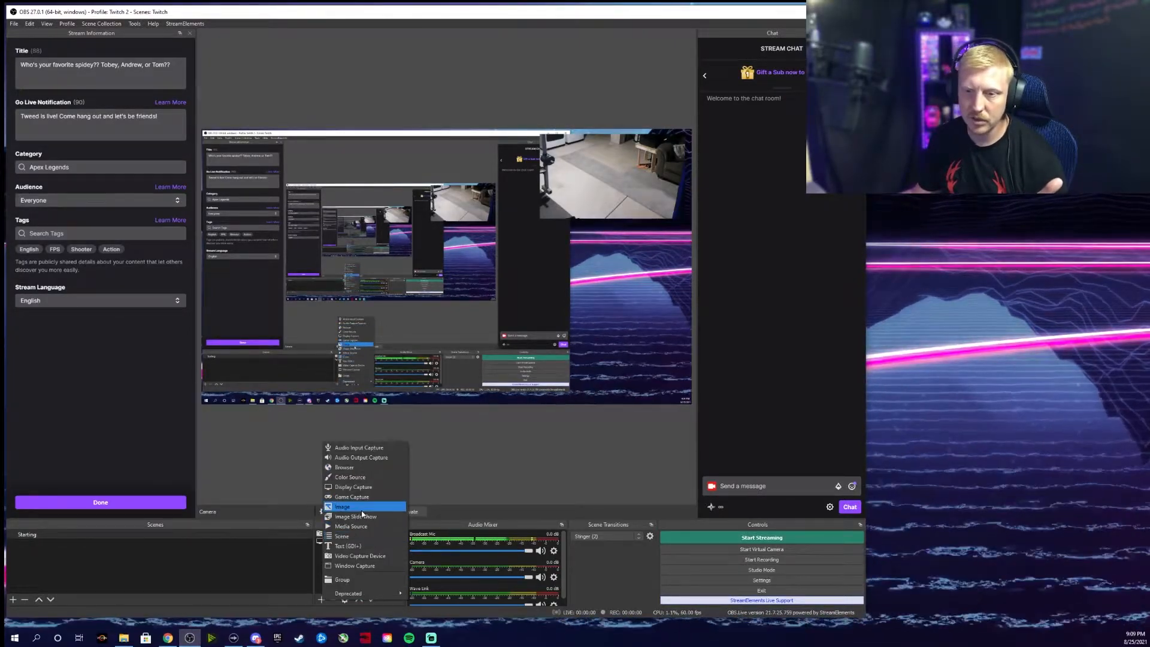
left_click(379, 450)
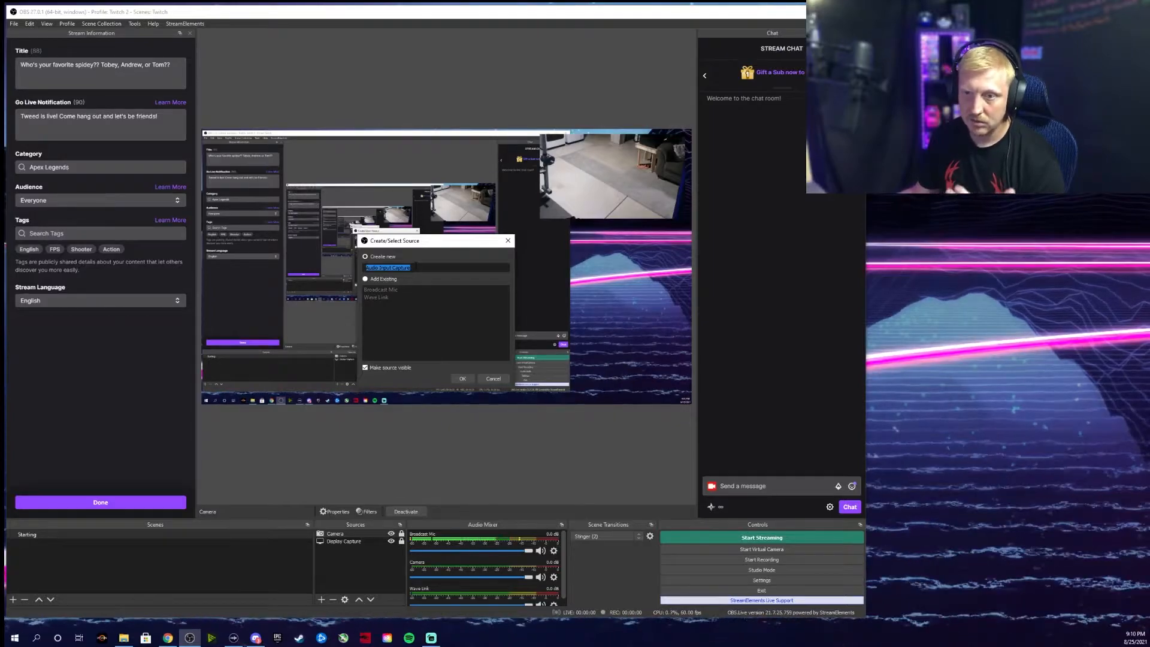
type("Mic")
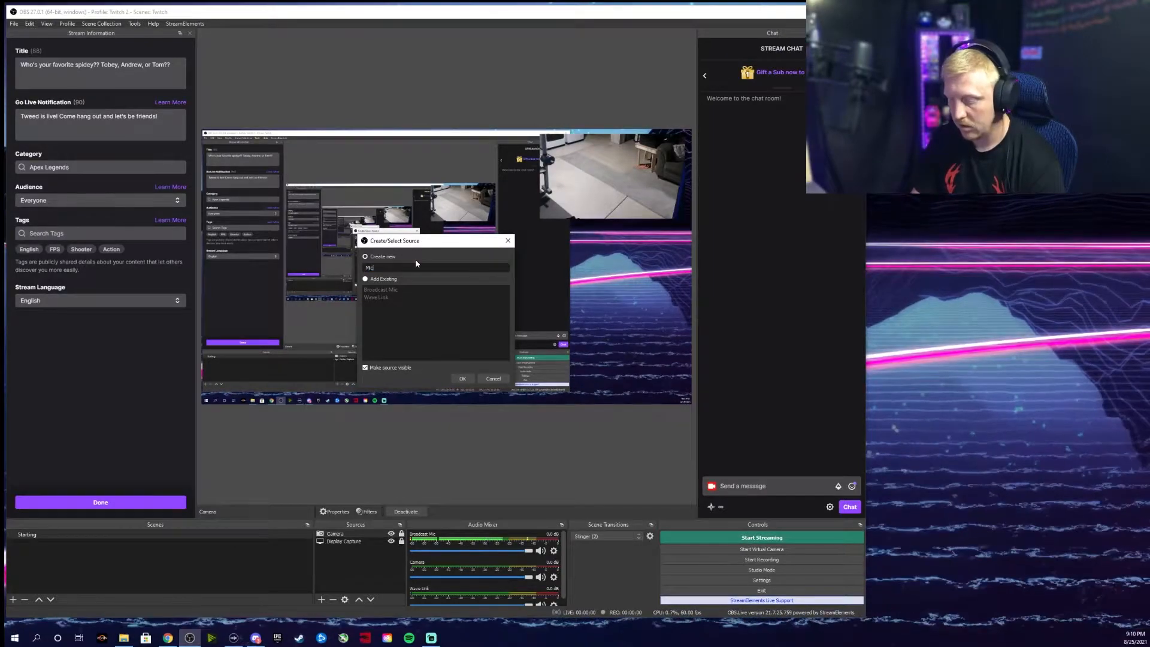
type("rophone")
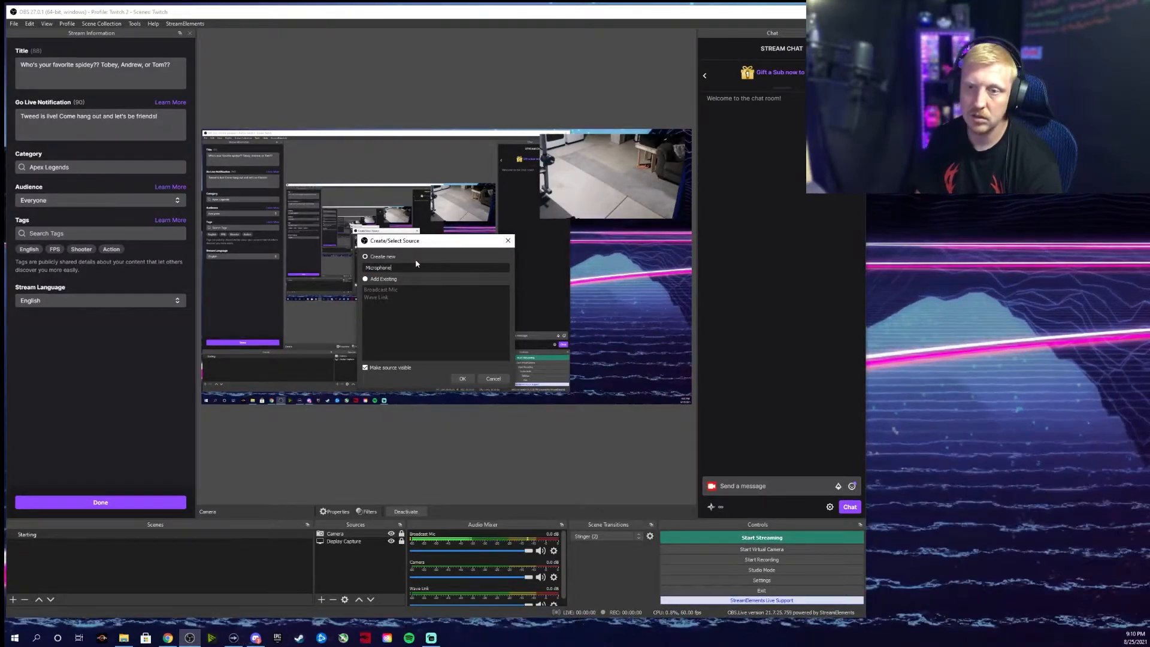
left_click(463, 379)
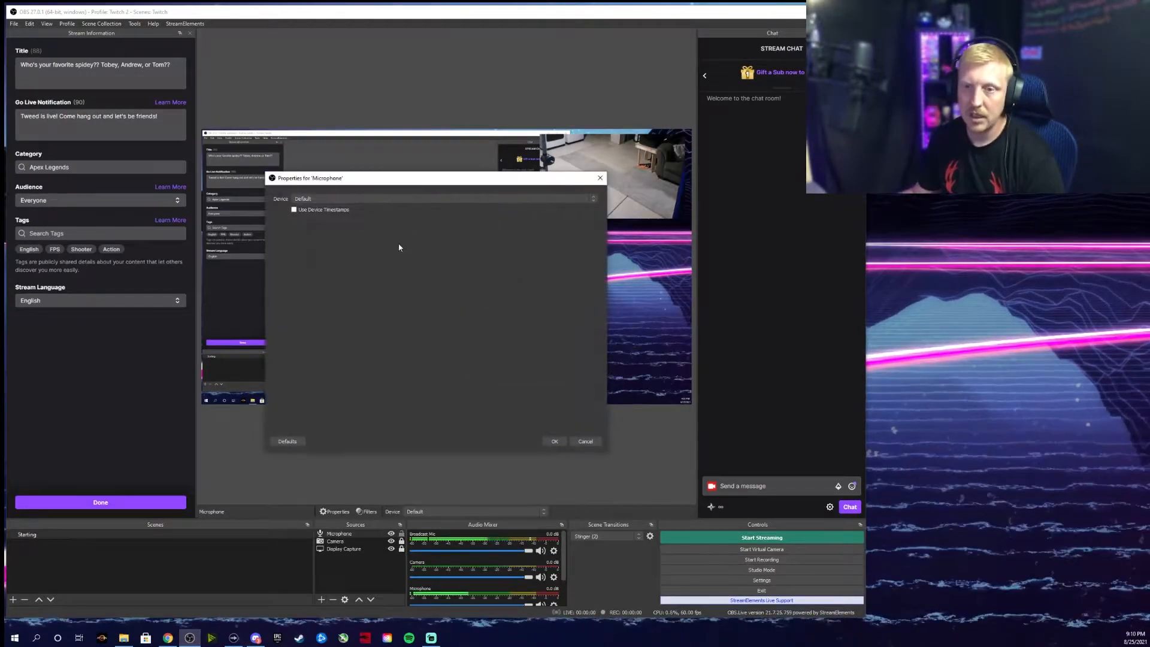
left_click(387, 199)
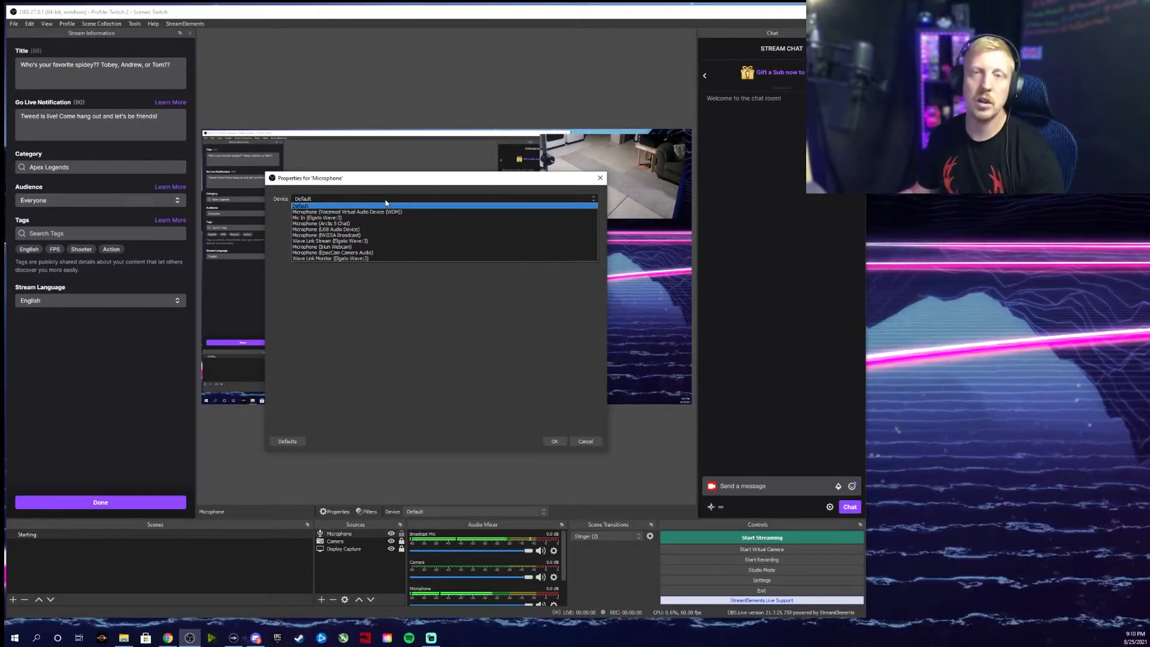
left_click(329, 226)
left_click(553, 441)
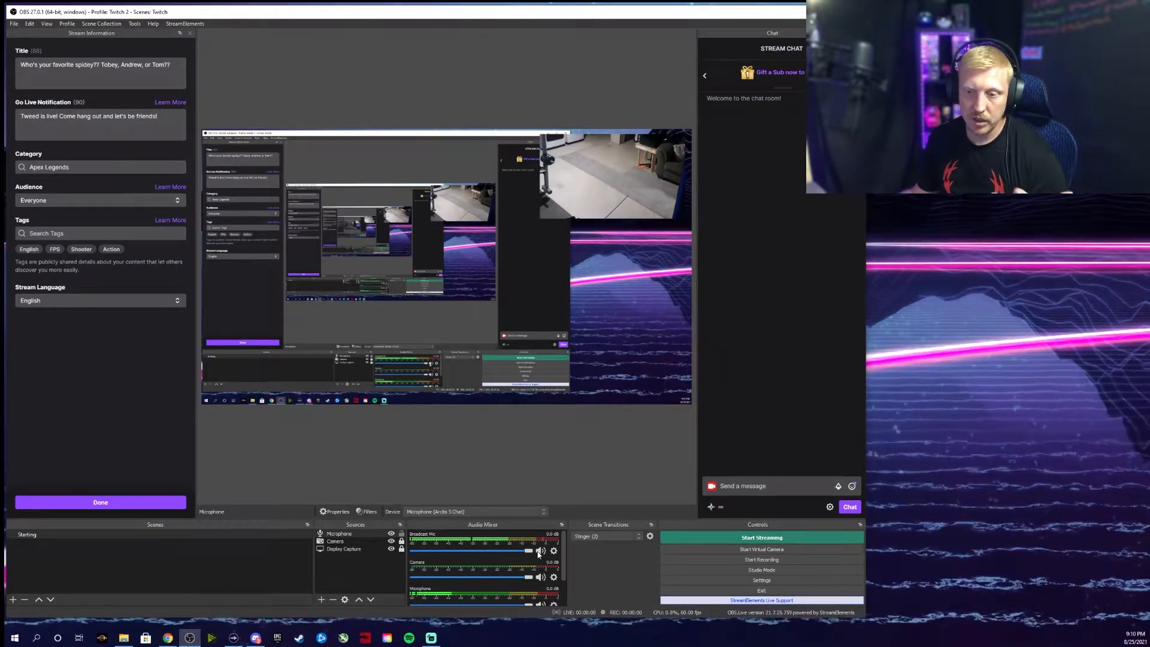
scroll(467, 563, "down", 1)
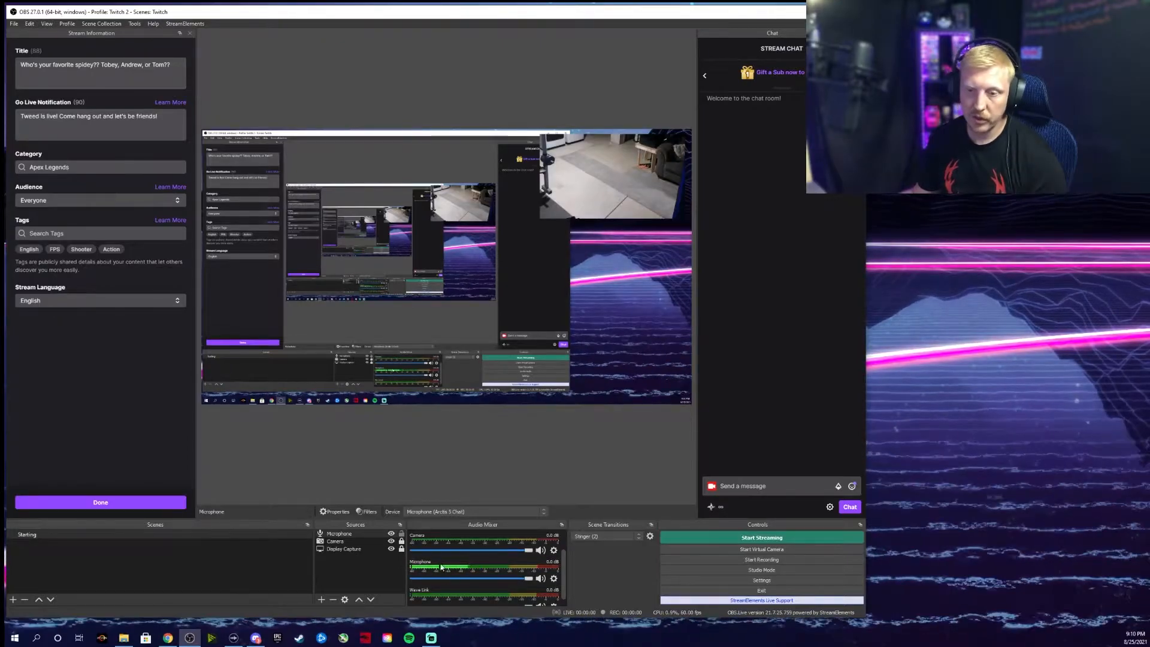
scroll(437, 571, "down", 1)
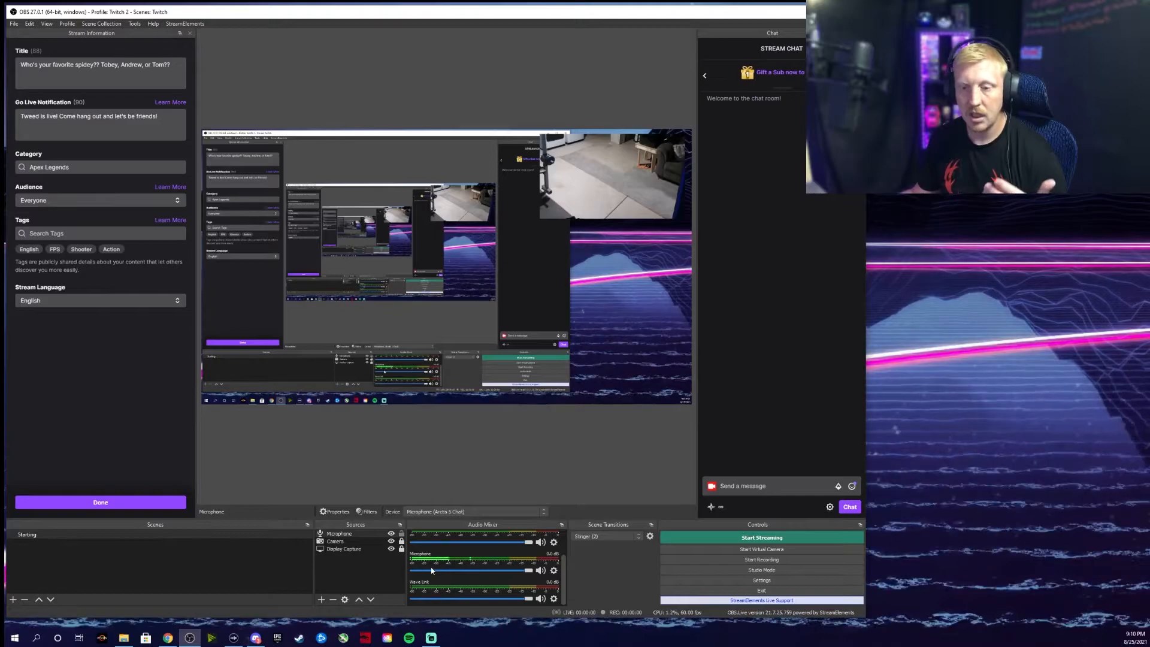
scroll(438, 584, "up", 3)
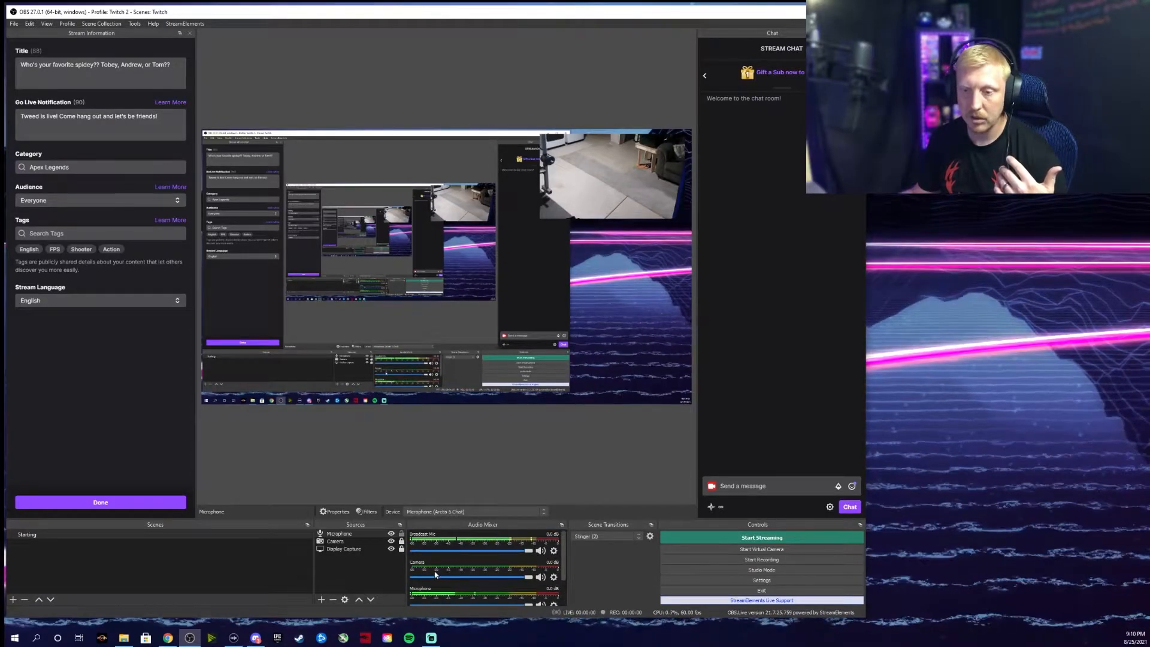